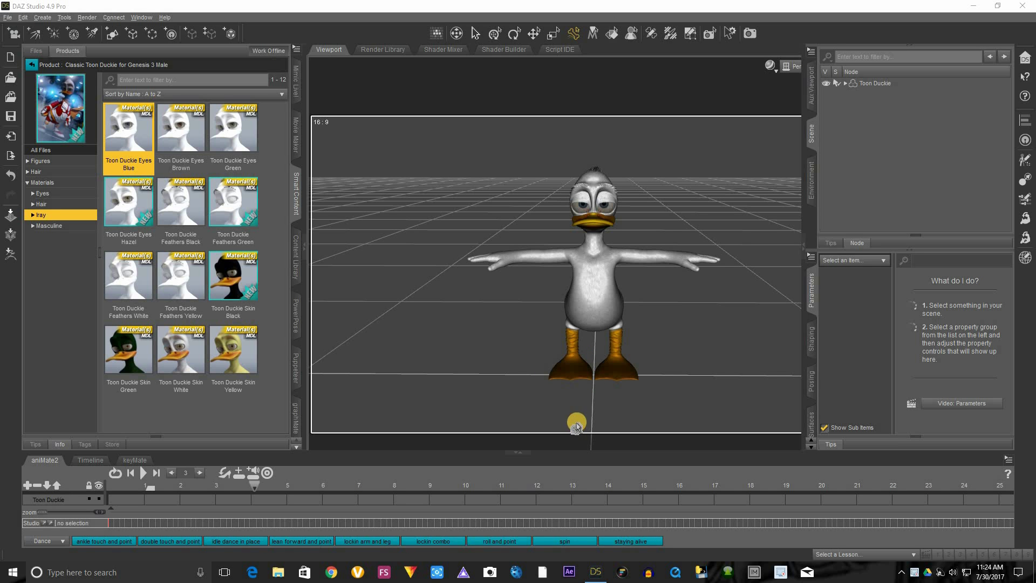
Select the Toon Duckie's Head node in the viewport
{"action": "left_click", "coordinate": [604, 200]}
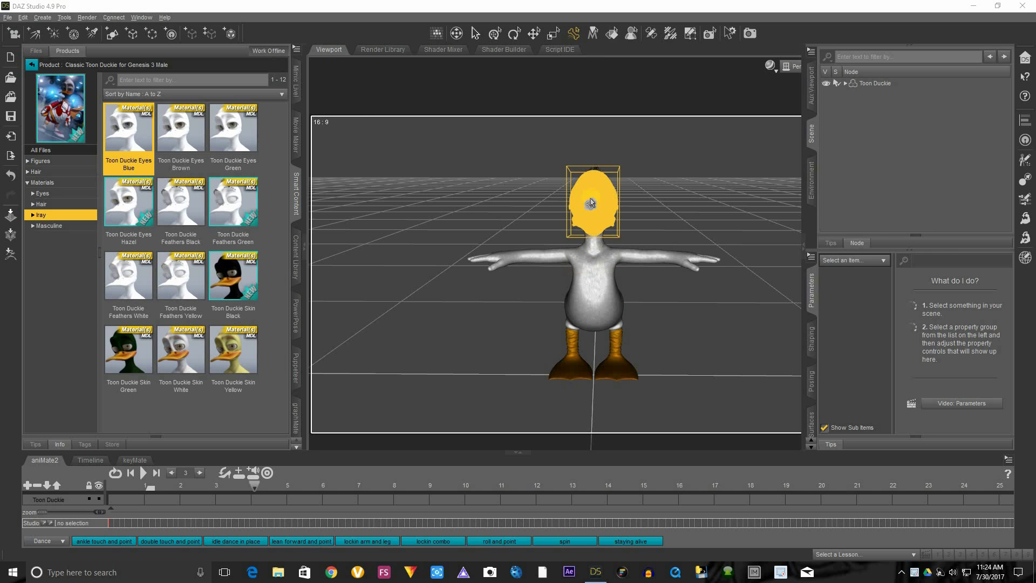
Select the head, neck, chest, abdomen, both shoulders and left forearm, and rotate them slightly
{"action": "left_click", "coordinate": [596, 235]}
{"action": "left_click", "coordinate": [595, 252], "text": "ctrl"}
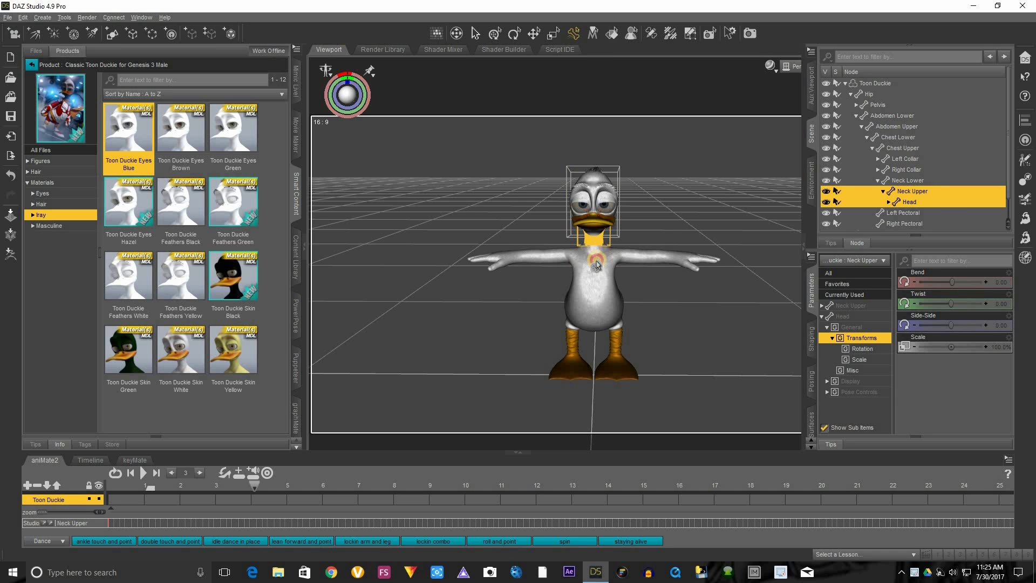
{"action": "left_click", "coordinate": [594, 283], "text": "ctrl"}
{"action": "left_click", "coordinate": [592, 319], "text": "ctrl"}
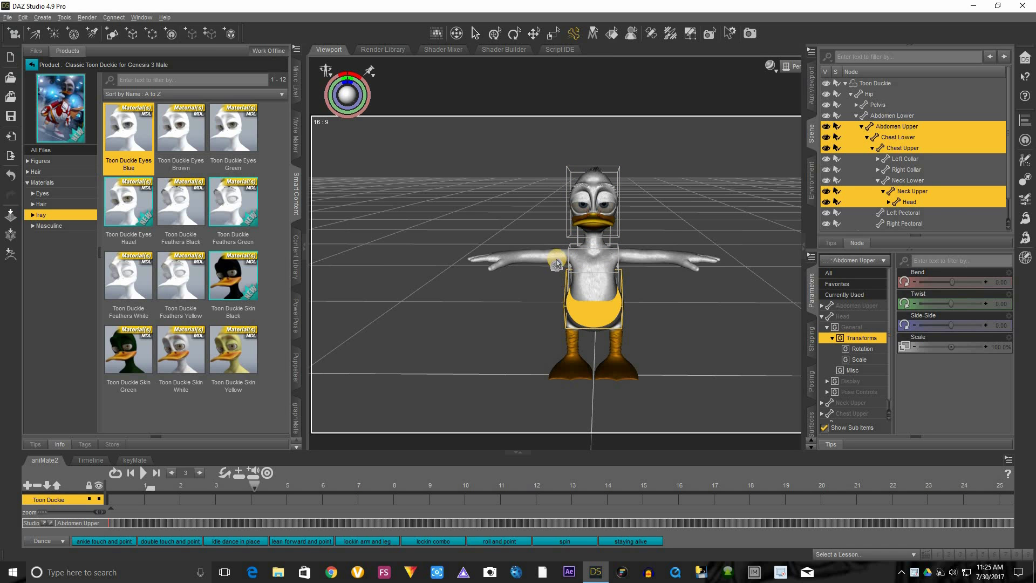
{"action": "left_click", "coordinate": [594, 325], "text": "ctrl"}
{"action": "left_click", "coordinate": [533, 258], "text": "ctrl"}
{"action": "left_click", "coordinate": [638, 256], "text": "ctrl"}
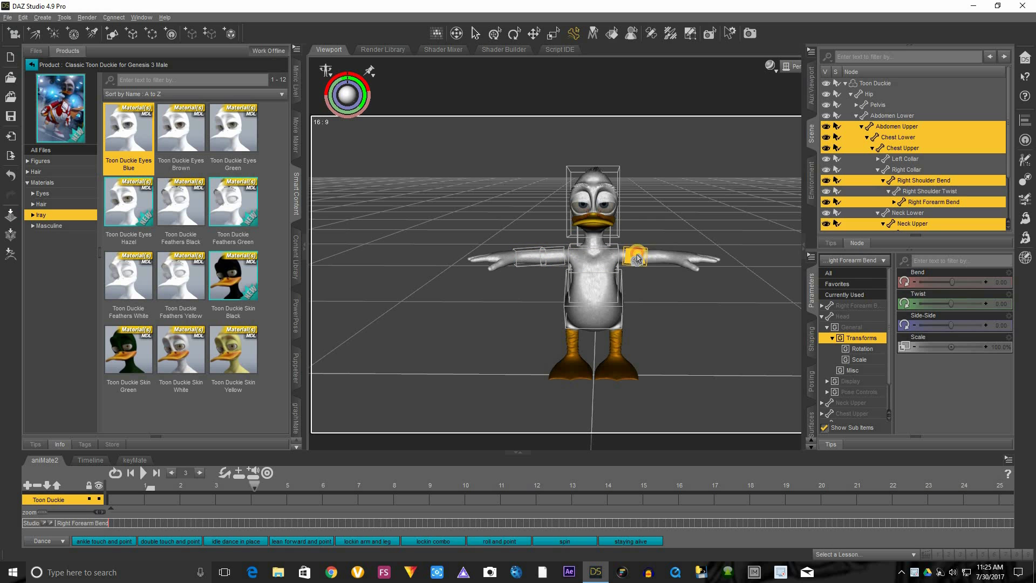
{"action": "left_click", "coordinate": [667, 255], "text": "ctrl"}
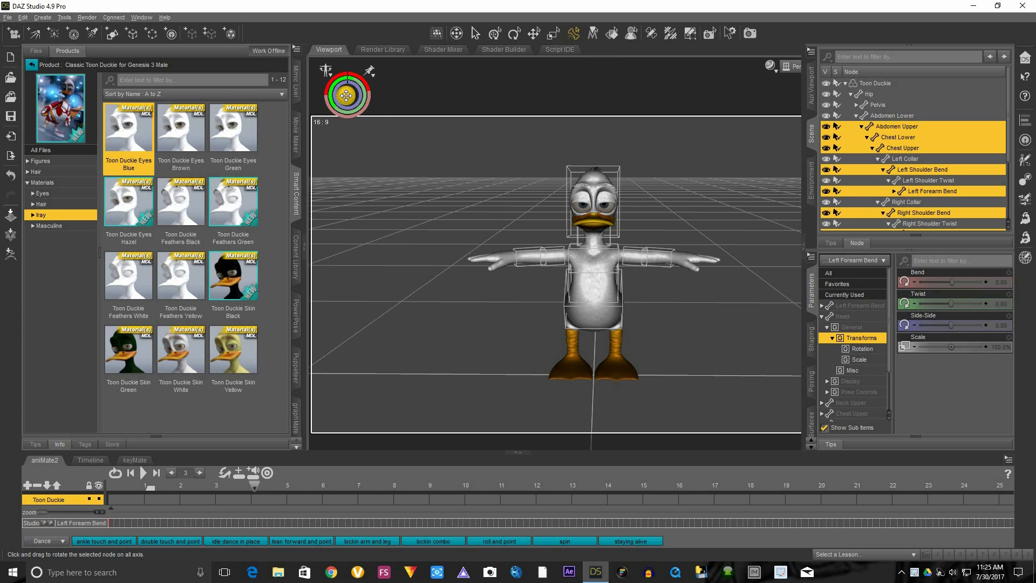
{"action": "mouse_move", "coordinate": [346, 96]}
{"action": "left_mouse_down"}
{"action": "mouse_move", "coordinate": [341, 107]}
{"action": "mouse_move", "coordinate": [354, 110]}
{"action": "mouse_move", "coordinate": [345, 96]}
{"action": "left_mouse_up"}
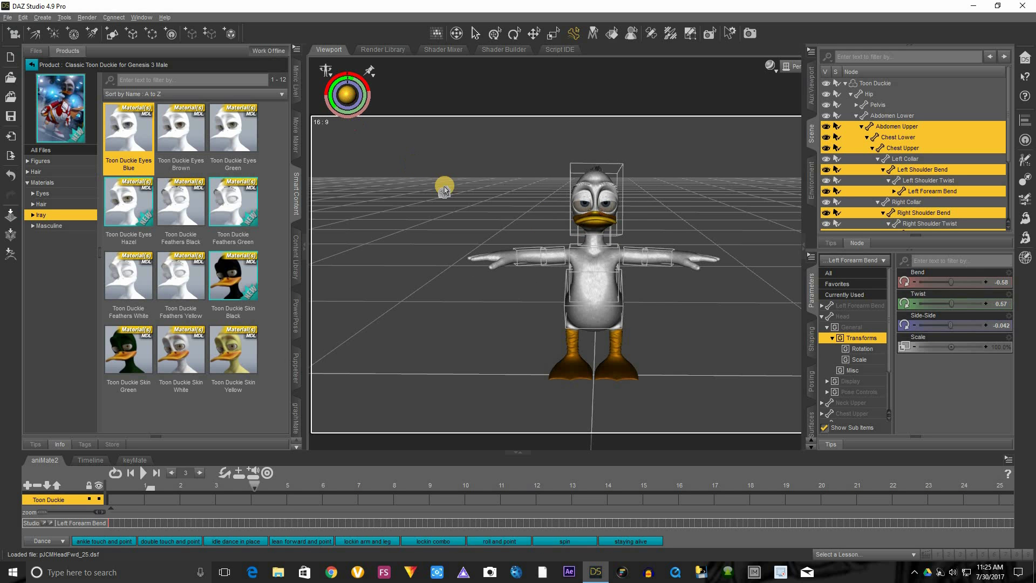
Clear the selection, step through the neck and chest bones, then reselect the head
{"action": "left_click", "coordinate": [464, 202]}
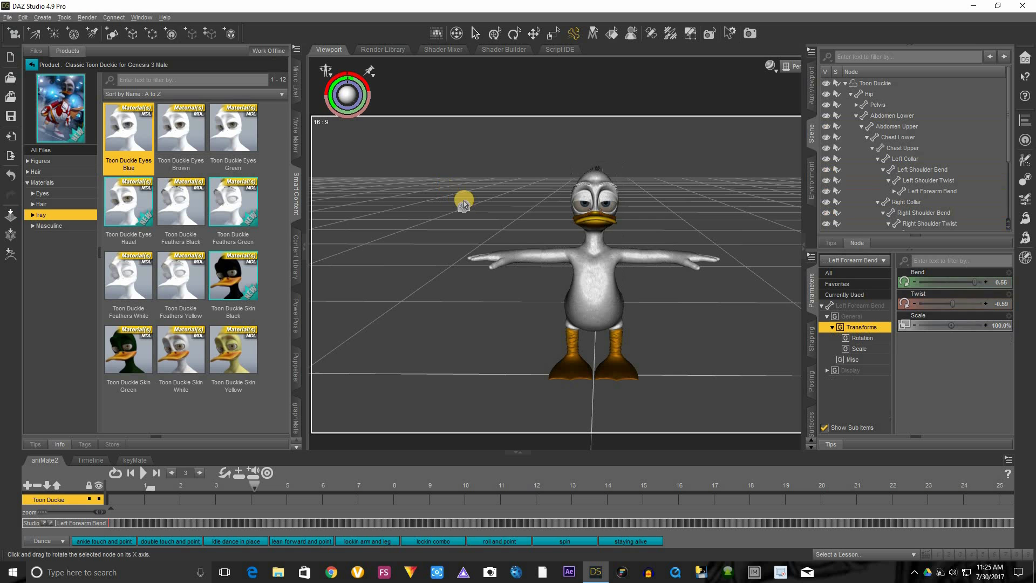
{"action": "left_click", "coordinate": [604, 185]}
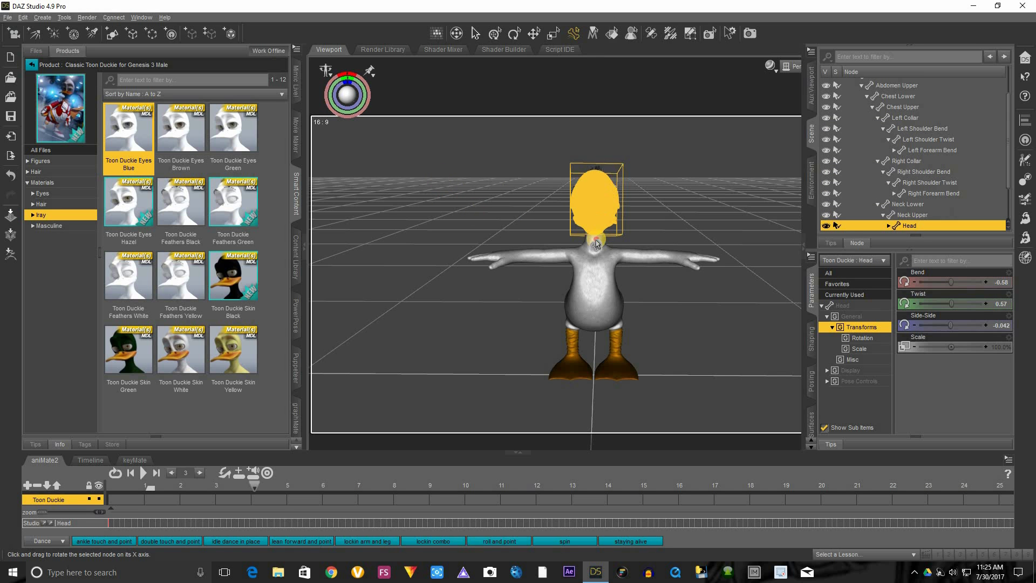
{"action": "left_click", "coordinate": [593, 265]}
{"action": "left_click", "coordinate": [593, 281]}
{"action": "left_click", "coordinate": [594, 296]}
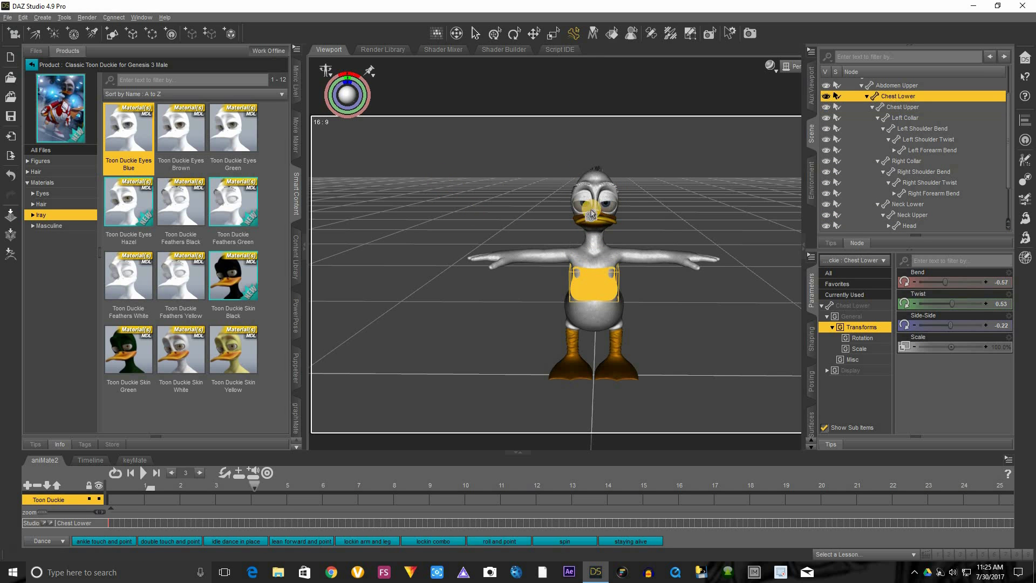
{"action": "left_click", "coordinate": [583, 205]}
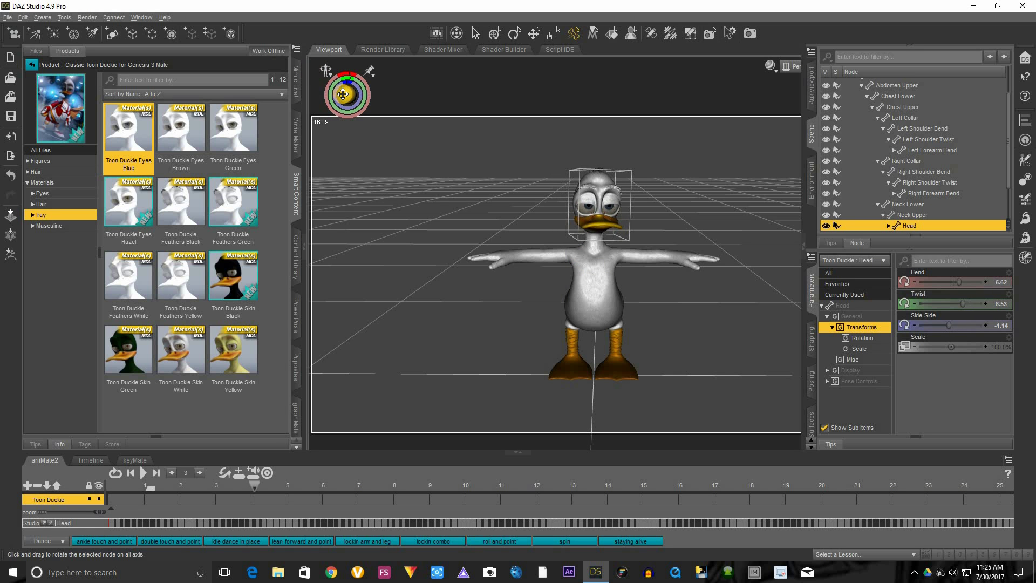
Rotate the head to 3.68 bend, 1.69 twist, 1.93 side-side, then deselect it
{"action": "left_click_drag", "start_coordinate": [343, 95], "coordinate": [346, 93]}
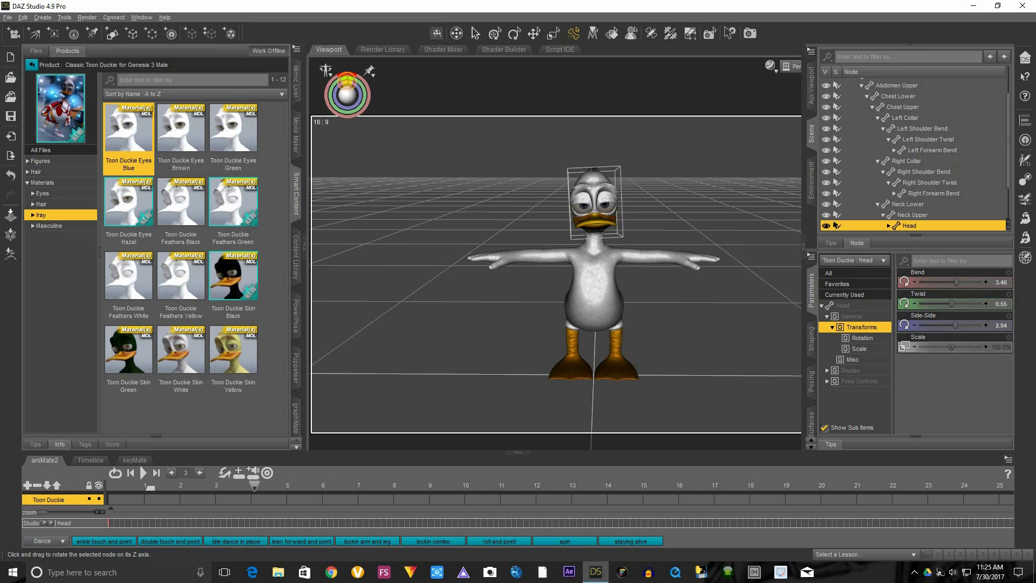
{"action": "mouse_move", "coordinate": [351, 76]}
{"action": "left_mouse_down"}
{"action": "mouse_move", "coordinate": [376, 80]}
{"action": "mouse_move", "coordinate": [349, 73]}
{"action": "left_mouse_up"}
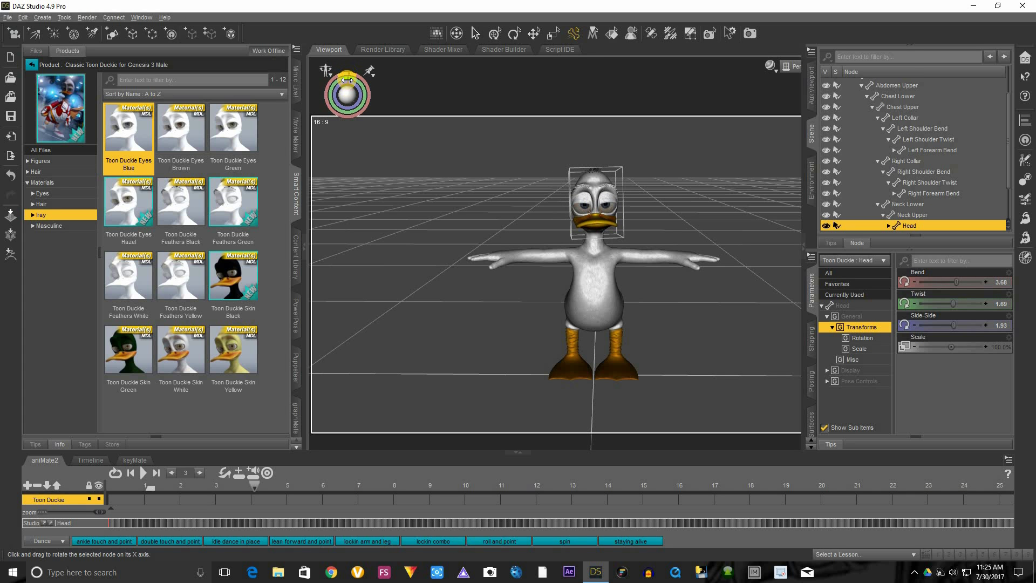
{"action": "left_click", "coordinate": [489, 172]}
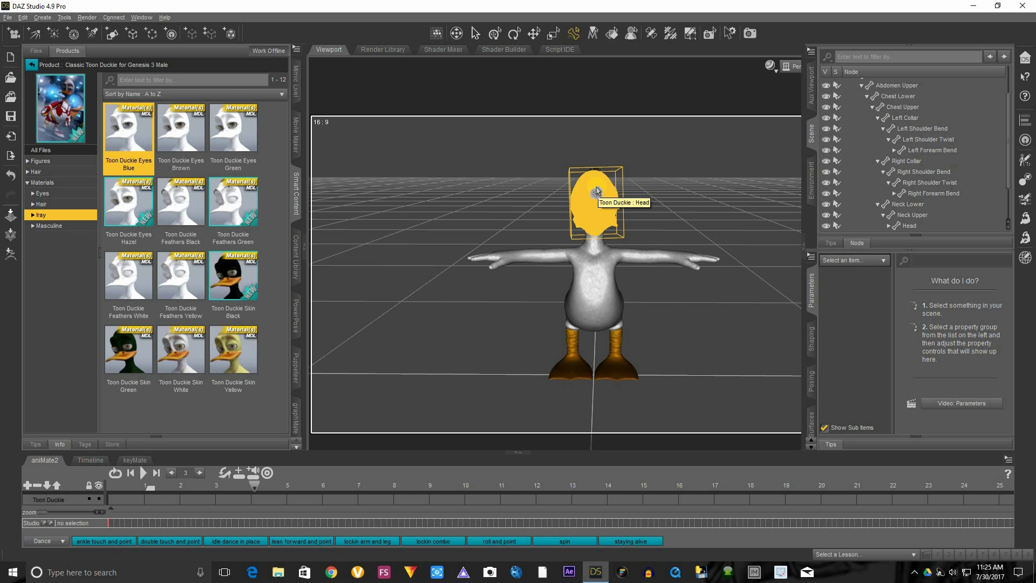
Select the head plus Neck Upper, Neck Lower, Chest Lower, Abdomen Upper and both eyes
{"action": "left_click", "coordinate": [596, 192]}
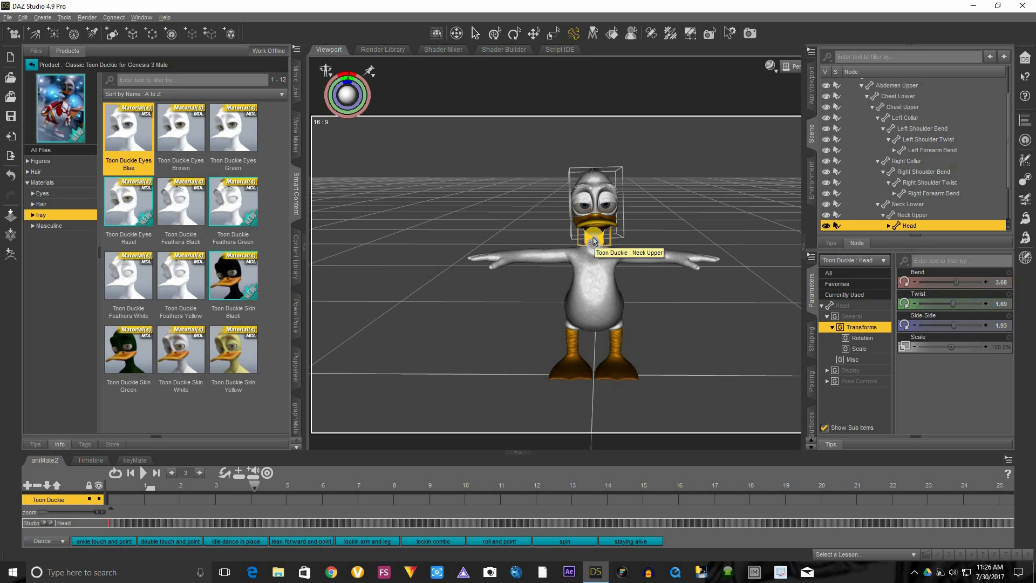
{"action": "left_click", "coordinate": [594, 246], "text": "ctrl"}
{"action": "left_click", "coordinate": [594, 262], "text": "ctrl"}
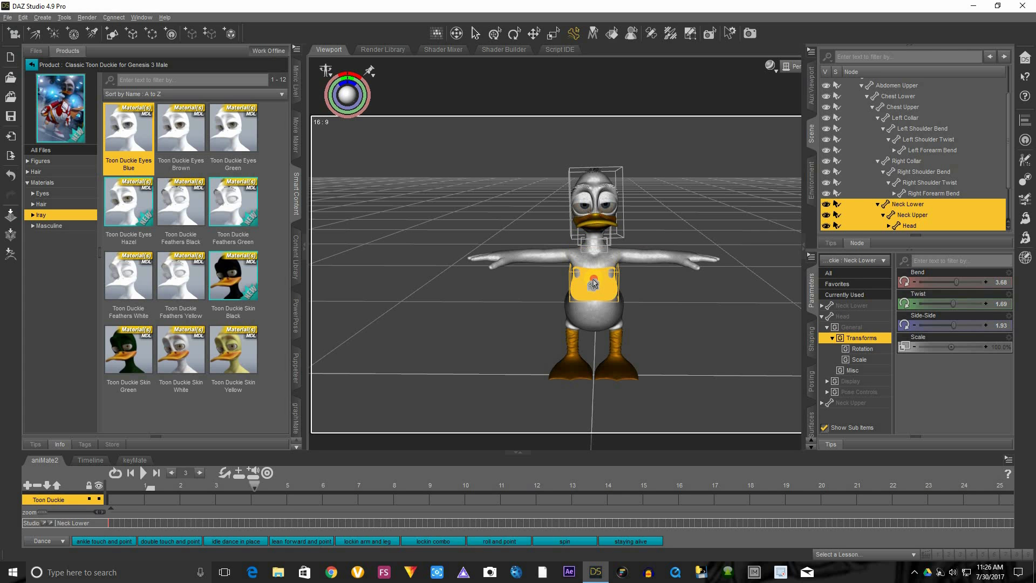
{"action": "left_click", "coordinate": [594, 283], "text": "ctrl"}
{"action": "left_click", "coordinate": [594, 307], "text": "ctrl"}
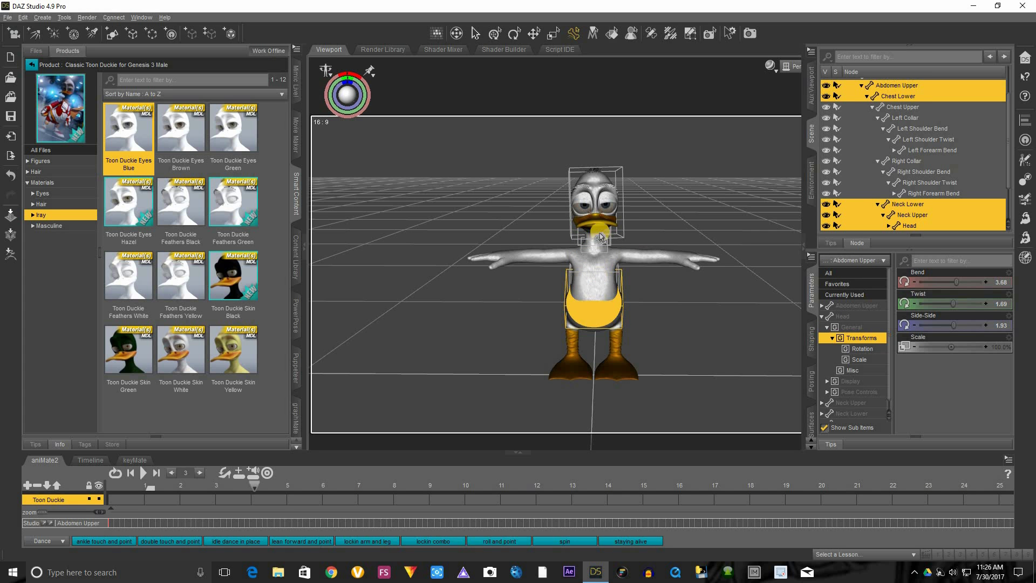
{"action": "left_click", "coordinate": [604, 212], "text": "ctrl"}
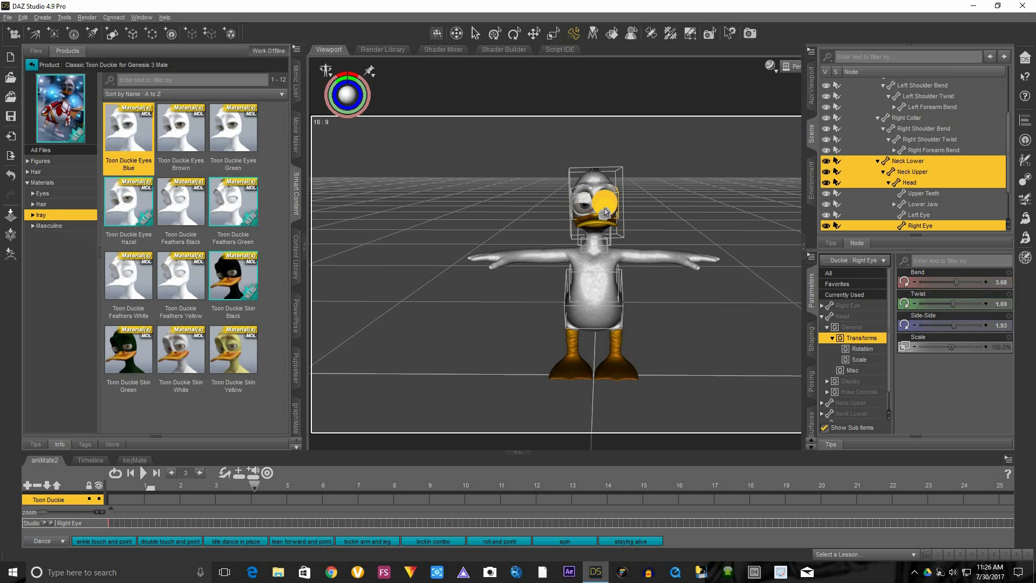
{"action": "left_click", "coordinate": [604, 212], "text": "ctrl"}
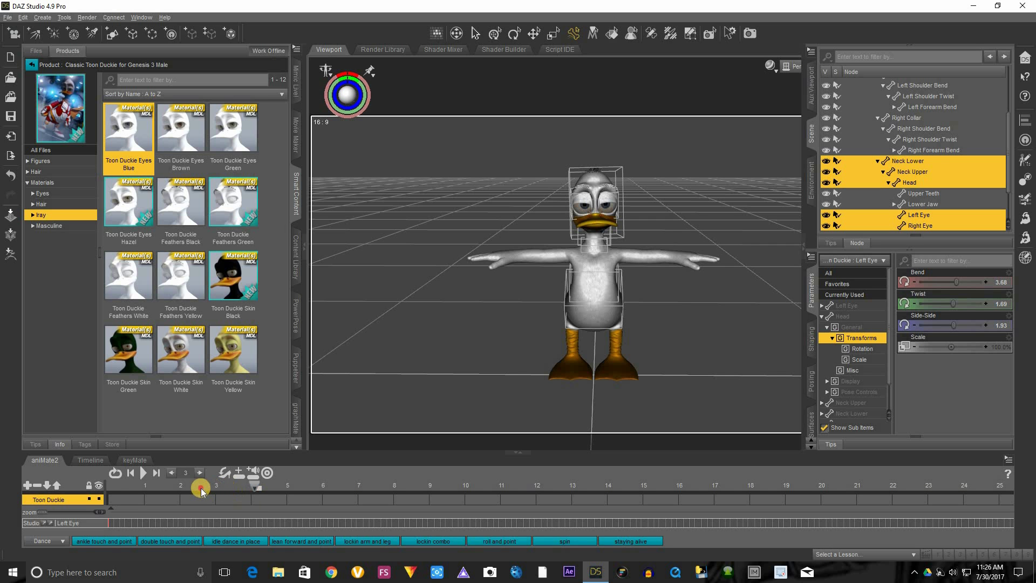
At frame 1, twist the head, neck and eyes right (Left Eye 6.12 bend, -14.89 twist)
{"action": "left_click_drag", "start_coordinate": [161, 487], "coordinate": [93, 487]}
{"action": "left_click", "coordinate": [145, 485]}
{"action": "mouse_move", "coordinate": [348, 95]}
{"action": "left_mouse_down"}
{"action": "mouse_move", "coordinate": [379, 98]}
{"action": "mouse_move", "coordinate": [348, 96]}
{"action": "left_mouse_up"}
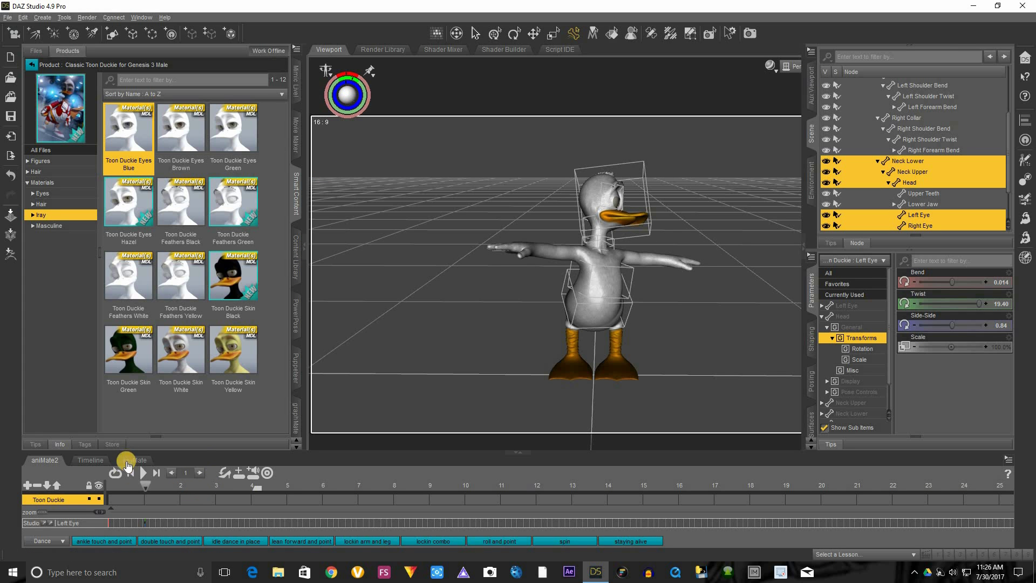
{"action": "left_click", "coordinate": [143, 473]}
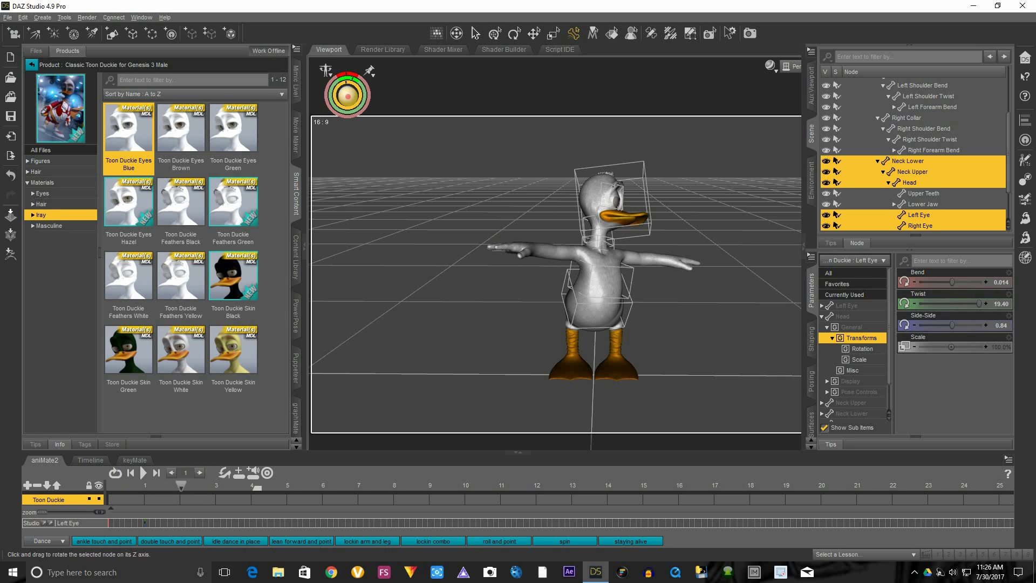
{"action": "left_click_drag", "start_coordinate": [347, 96], "coordinate": [343, 97]}
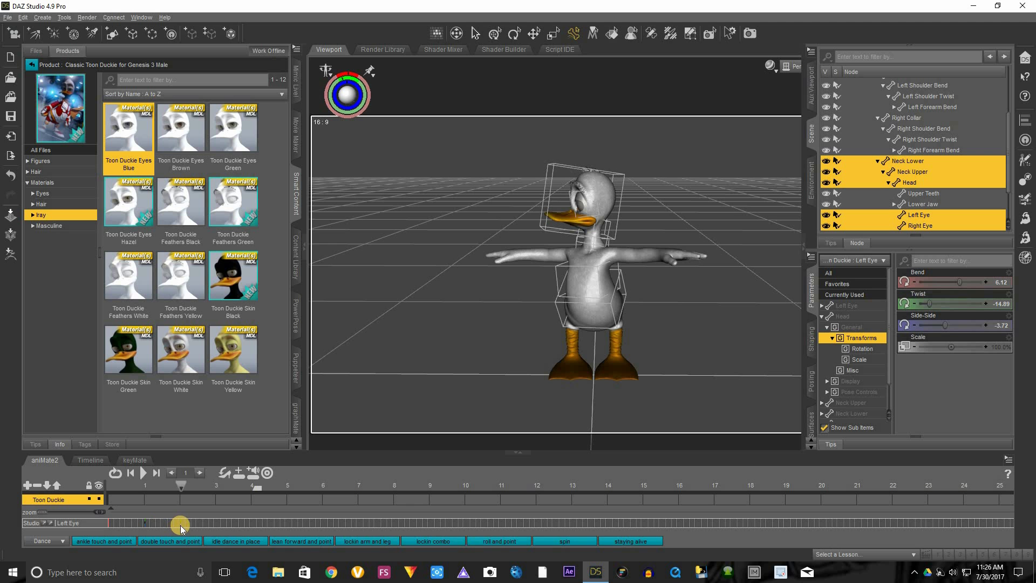
Rotate the head into a new pose, play back the turn, then stop at frame 0
{"action": "left_click", "coordinate": [141, 473]}
{"action": "mouse_move", "coordinate": [349, 95]}
{"action": "left_mouse_down"}
{"action": "mouse_move", "coordinate": [361, 93]}
{"action": "mouse_move", "coordinate": [348, 95]}
{"action": "left_mouse_up"}
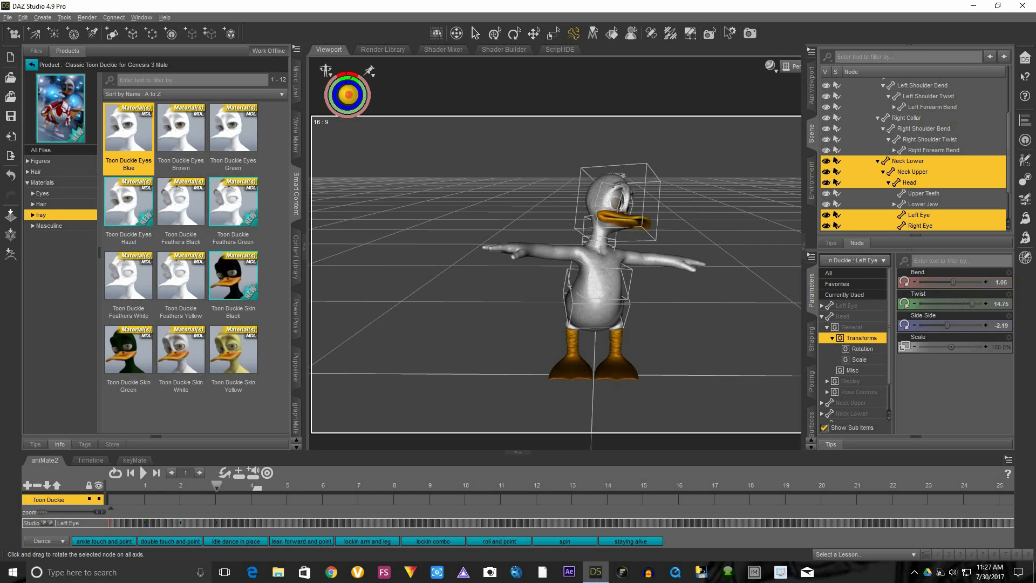
{"action": "left_click", "coordinate": [143, 474]}
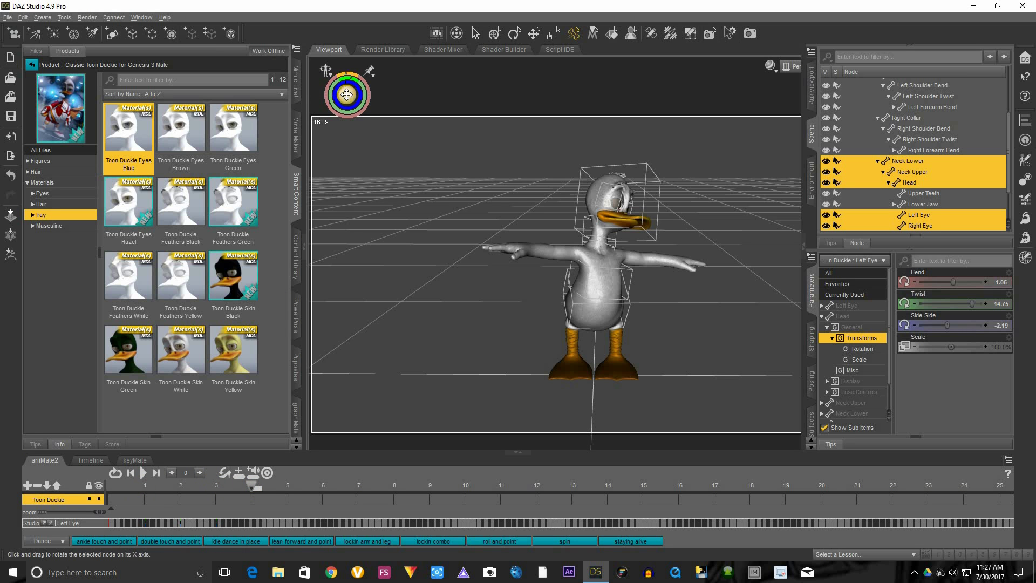
{"action": "left_click_drag", "start_coordinate": [347, 94], "coordinate": [347, 94]}
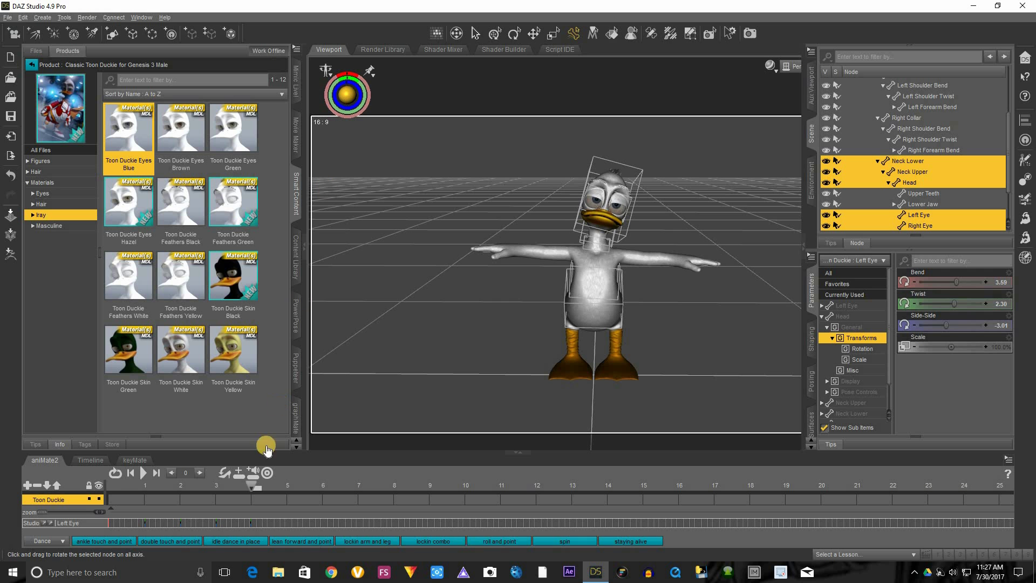
{"action": "left_click", "coordinate": [143, 473]}
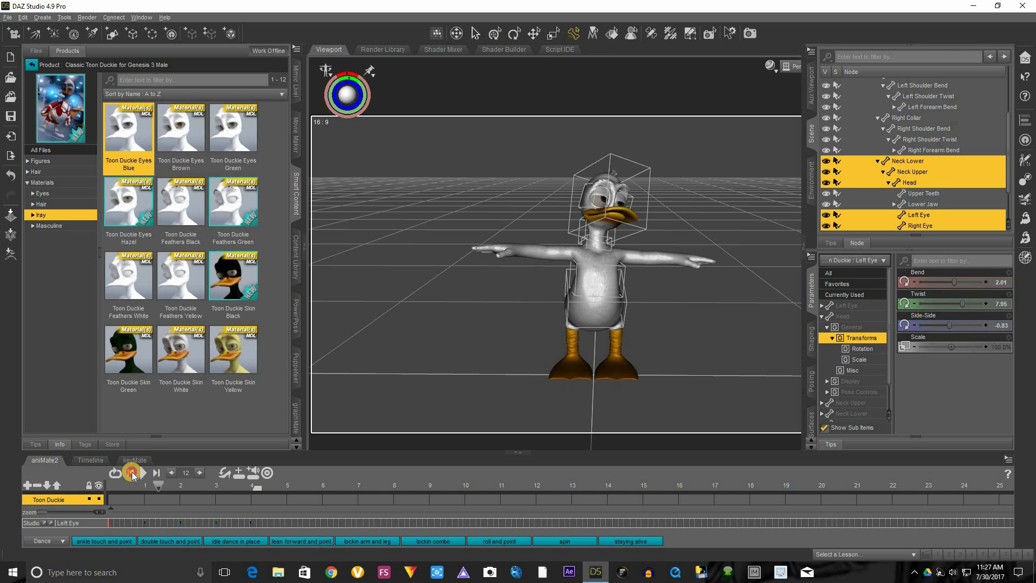
{"action": "left_click", "coordinate": [123, 499]}
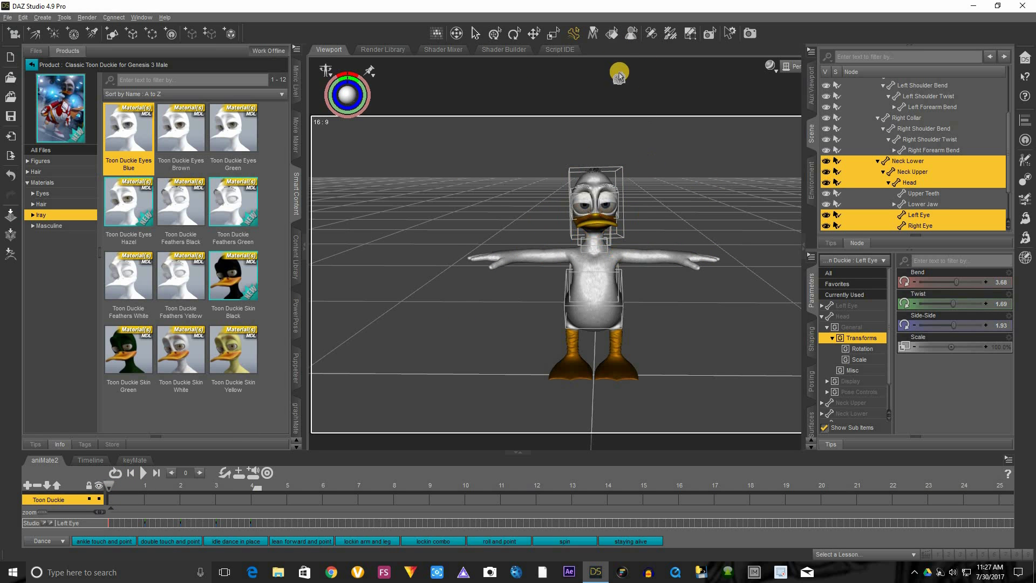
Using ActivePose, lower both of the duck's arms to its sides and preview
{"action": "left_click", "coordinate": [572, 35]}
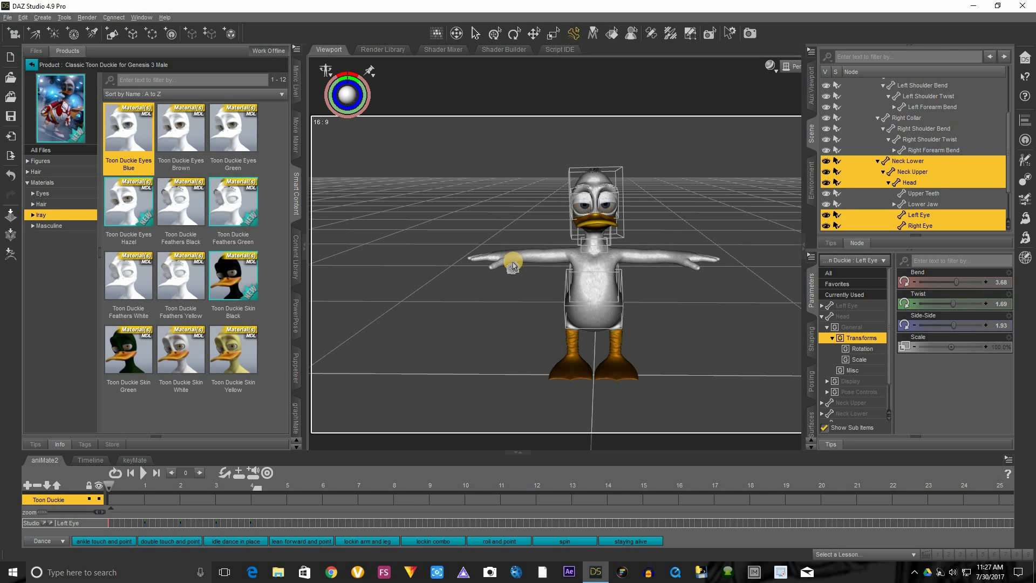
{"action": "left_click_drag", "start_coordinate": [503, 258], "coordinate": [536, 324]}
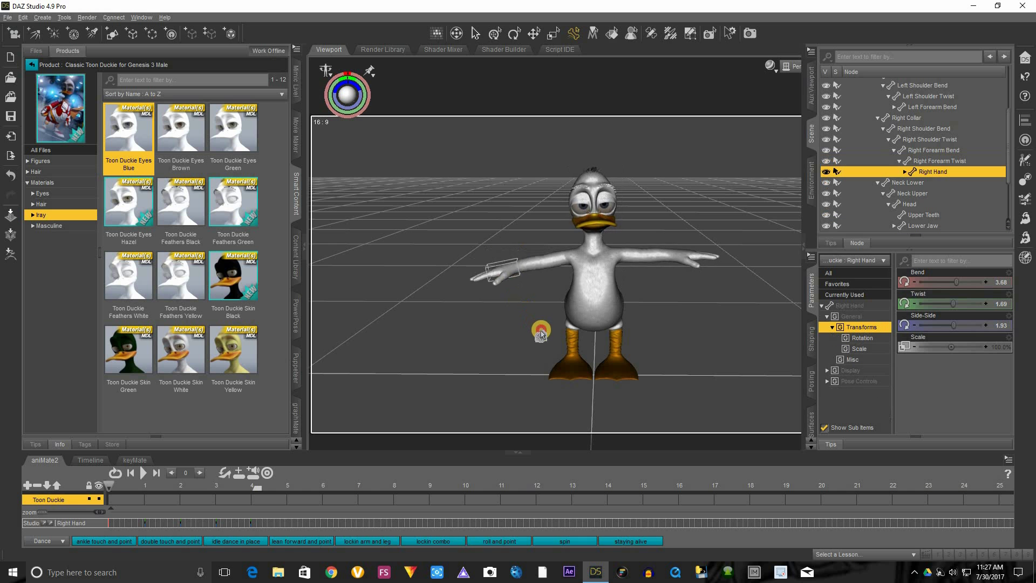
{"action": "left_click_drag", "start_coordinate": [714, 259], "coordinate": [667, 330]}
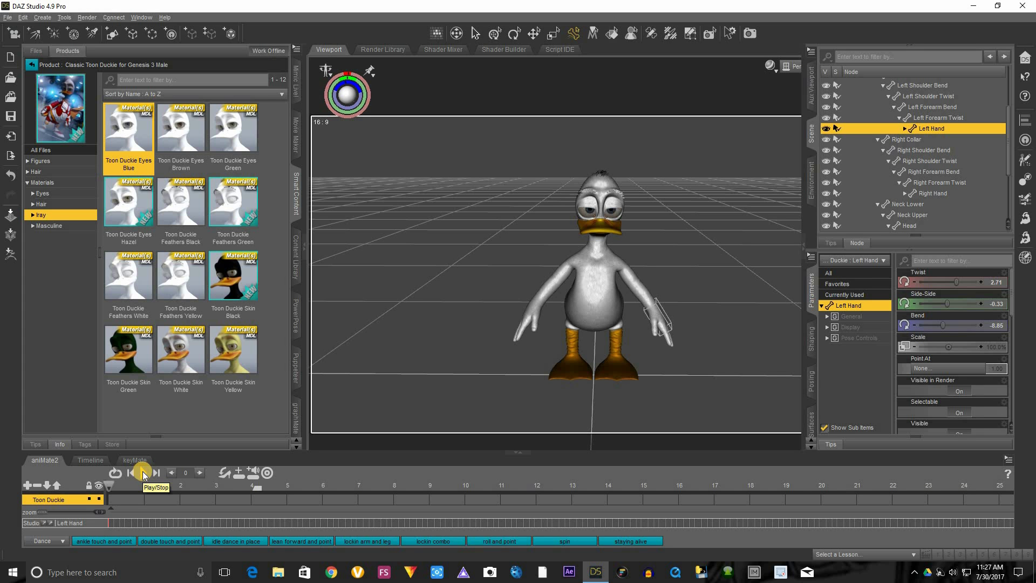
{"action": "left_click", "coordinate": [144, 474]}
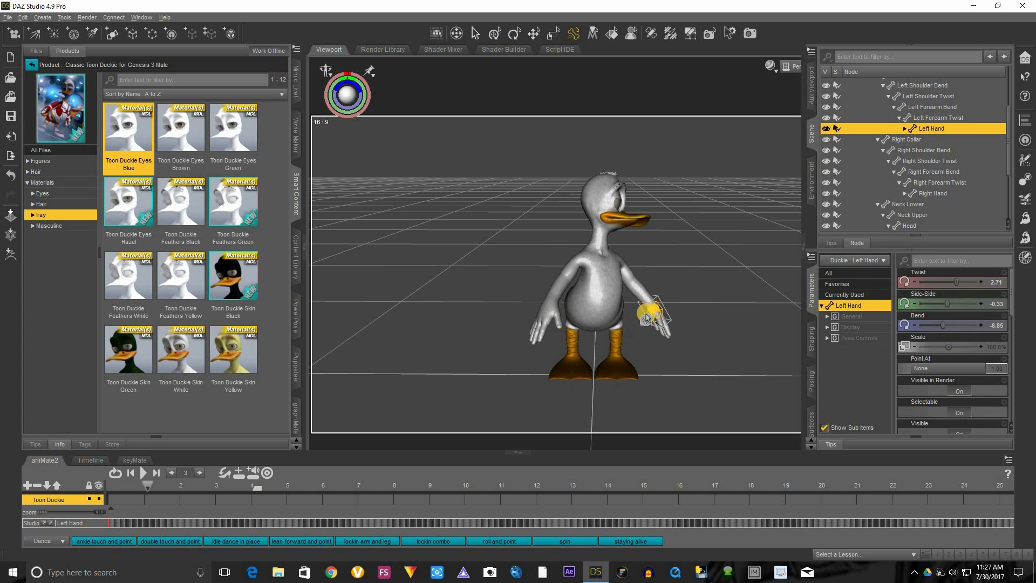
Raise the left arm to point, bring it down, then raise the right arm to point
{"action": "left_click_drag", "start_coordinate": [658, 302], "coordinate": [669, 178]}
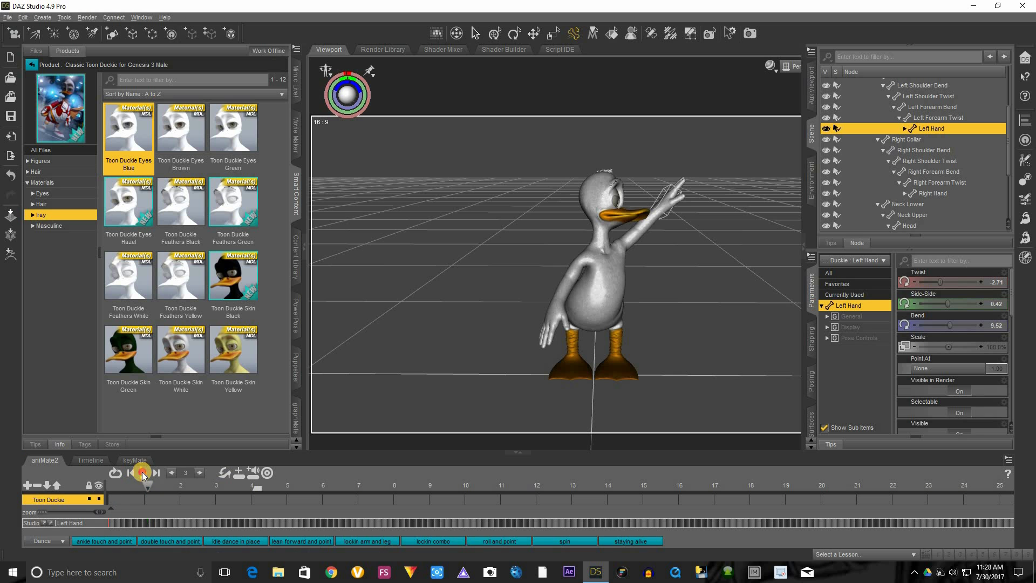
{"action": "left_click", "coordinate": [144, 473]}
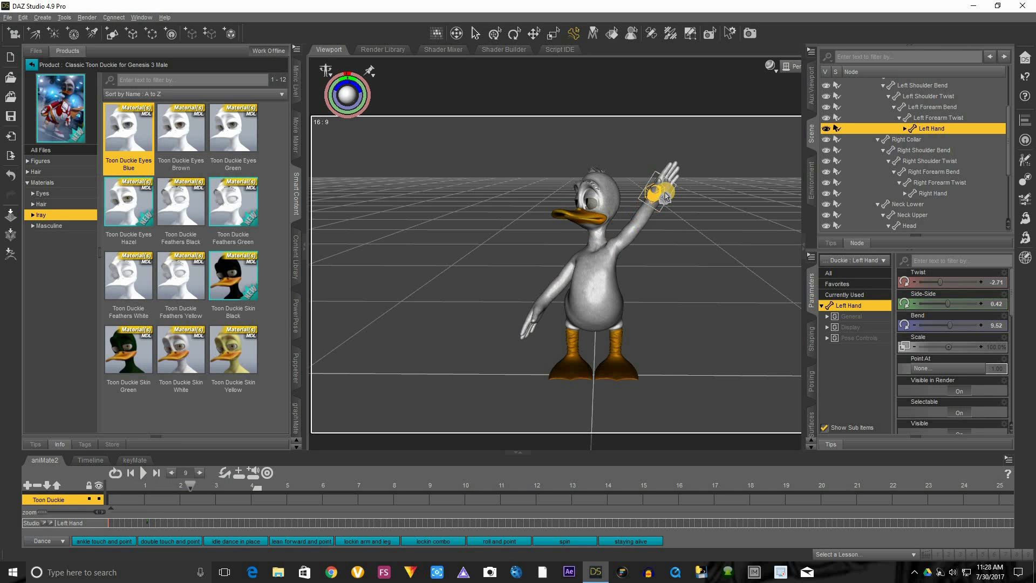
{"action": "left_click_drag", "start_coordinate": [665, 196], "coordinate": [636, 351]}
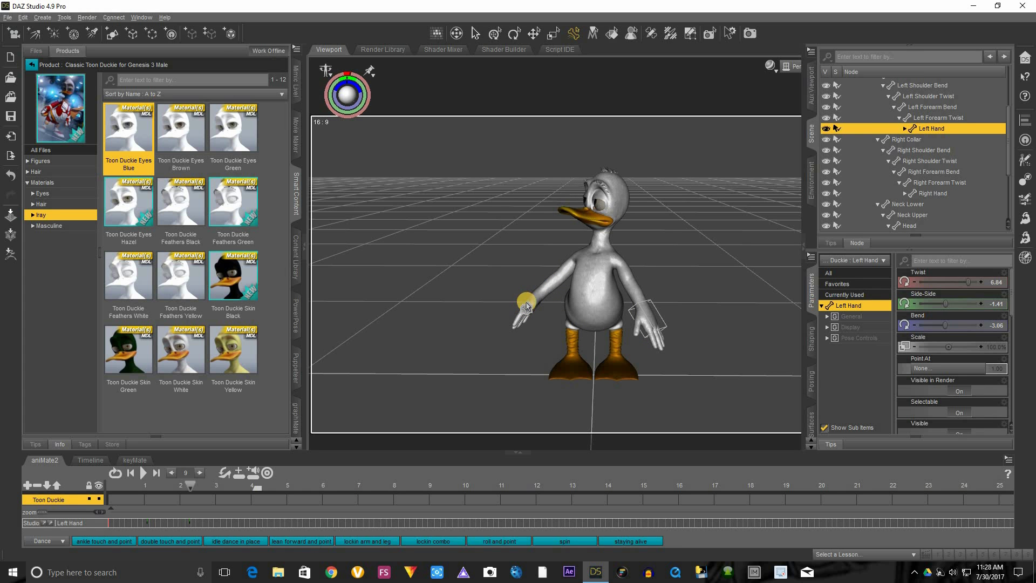
{"action": "left_click_drag", "start_coordinate": [523, 280], "coordinate": [490, 181]}
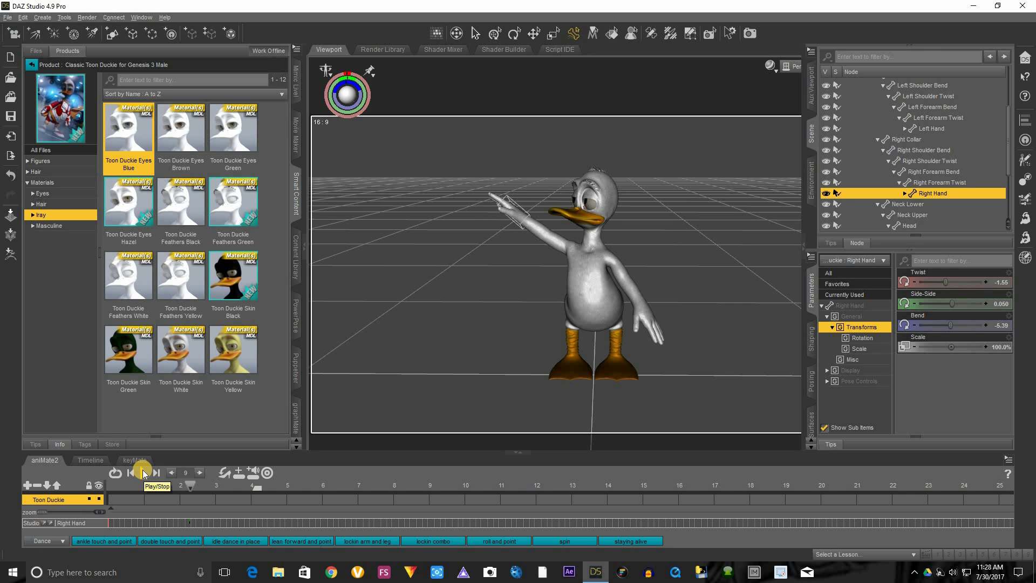
{"action": "left_click", "coordinate": [143, 473]}
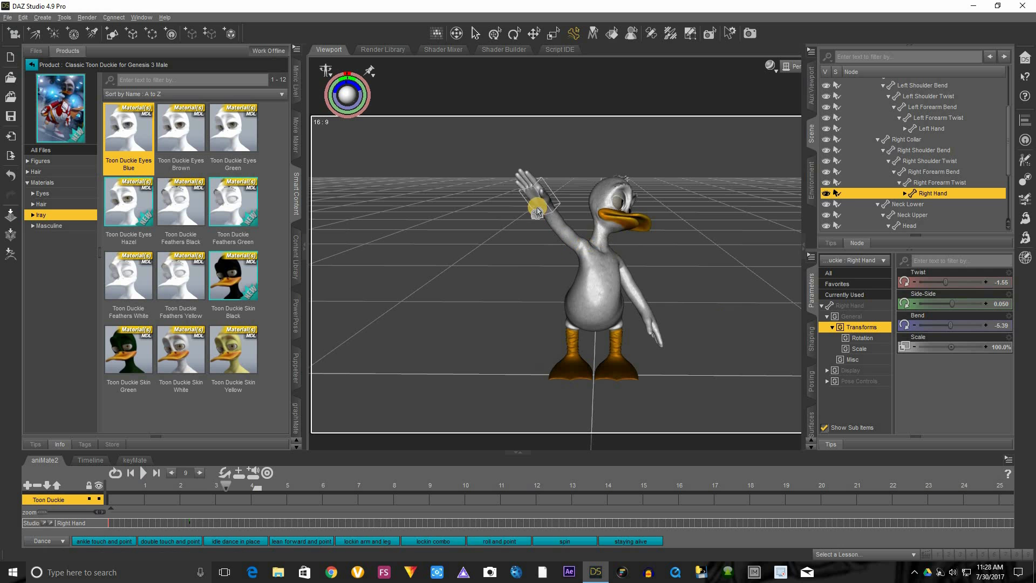
Lower the right hand, repose the hands at frame 4, play the animation and rewind to frame 0
{"action": "left_click_drag", "start_coordinate": [538, 208], "coordinate": [546, 350]}
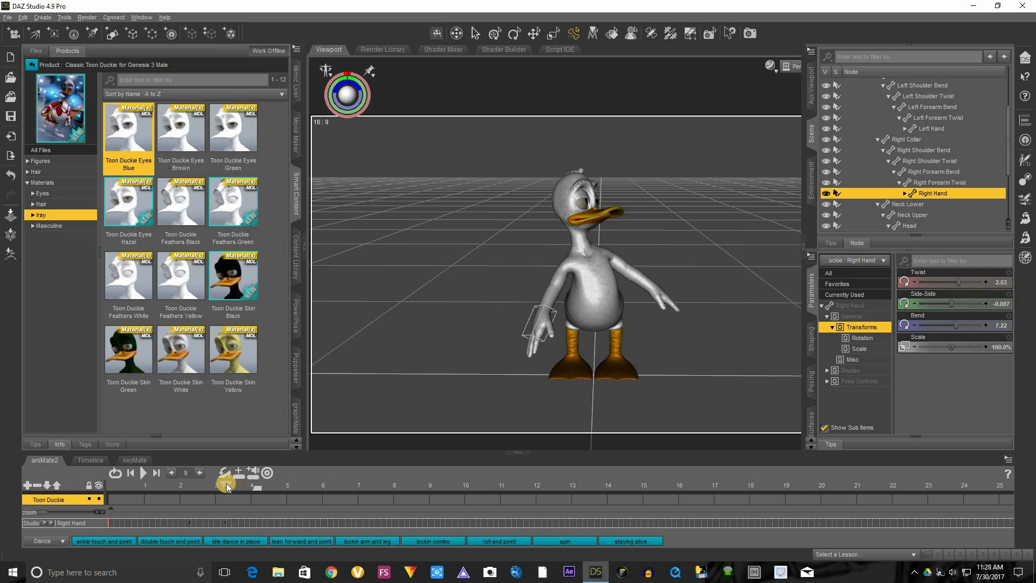
{"action": "left_click_drag", "start_coordinate": [244, 489], "coordinate": [253, 487]}
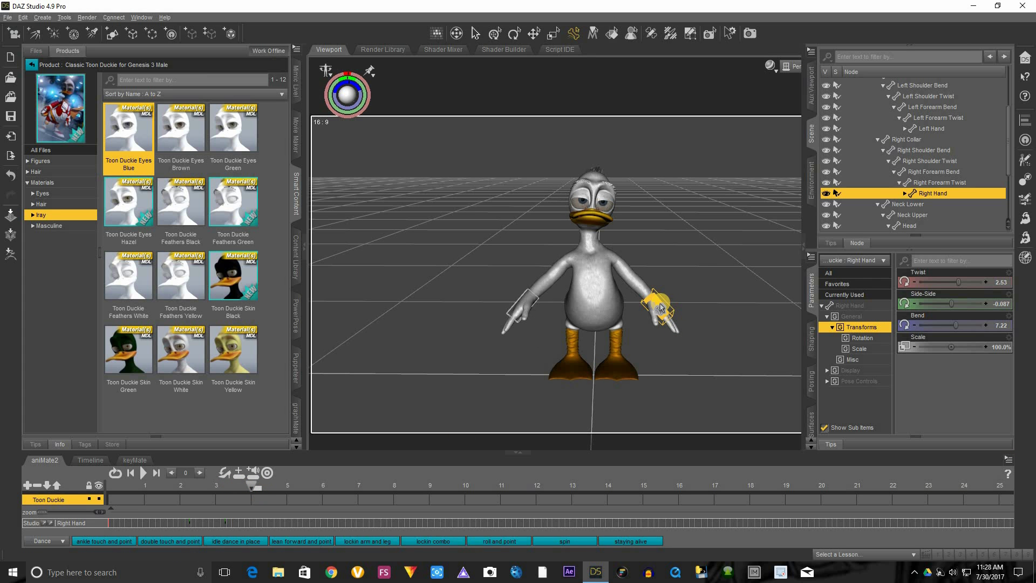
{"action": "left_click", "coordinate": [660, 309]}
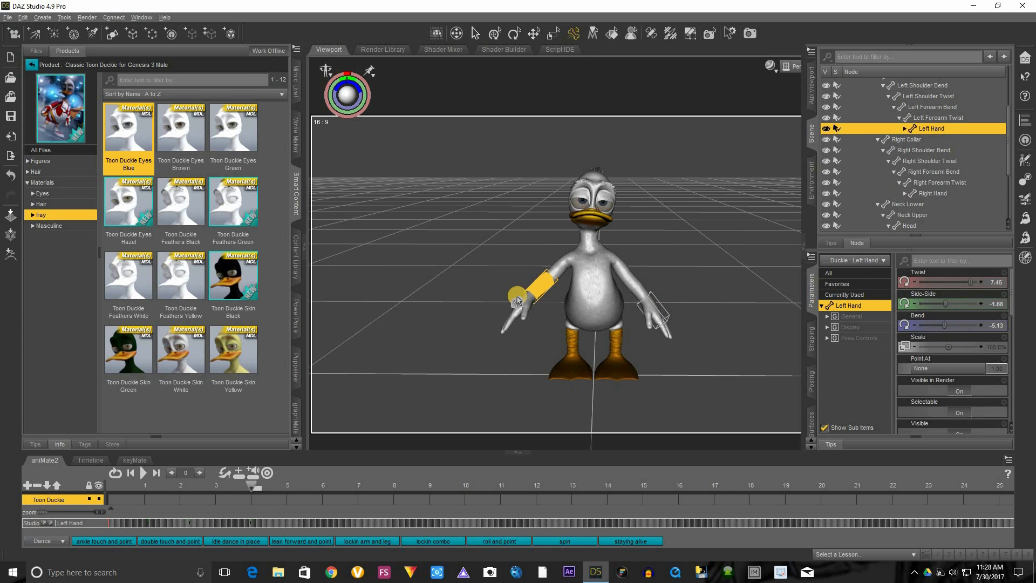
{"action": "left_click_drag", "start_coordinate": [522, 307], "coordinate": [526, 340]}
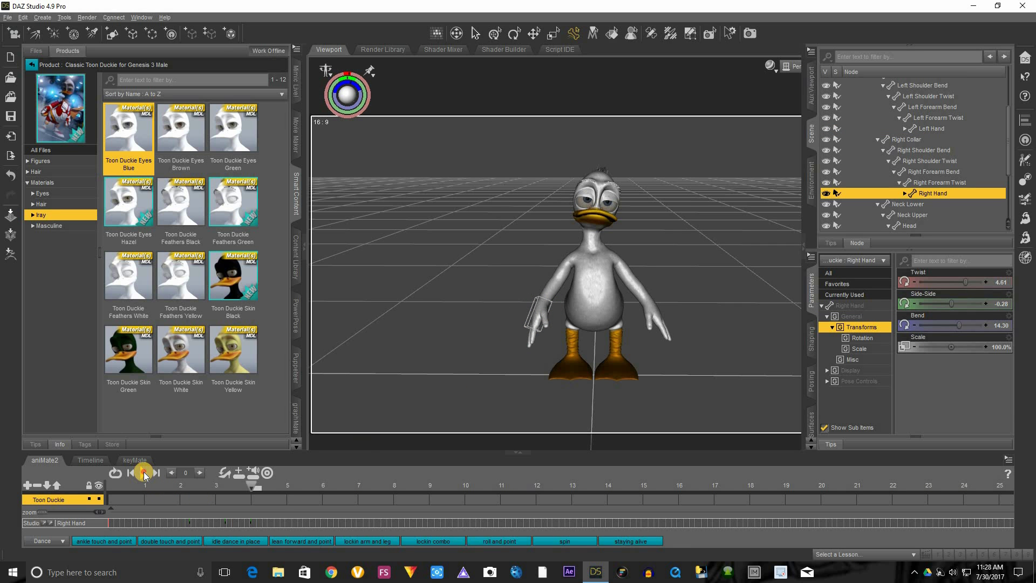
{"action": "left_click", "coordinate": [144, 474]}
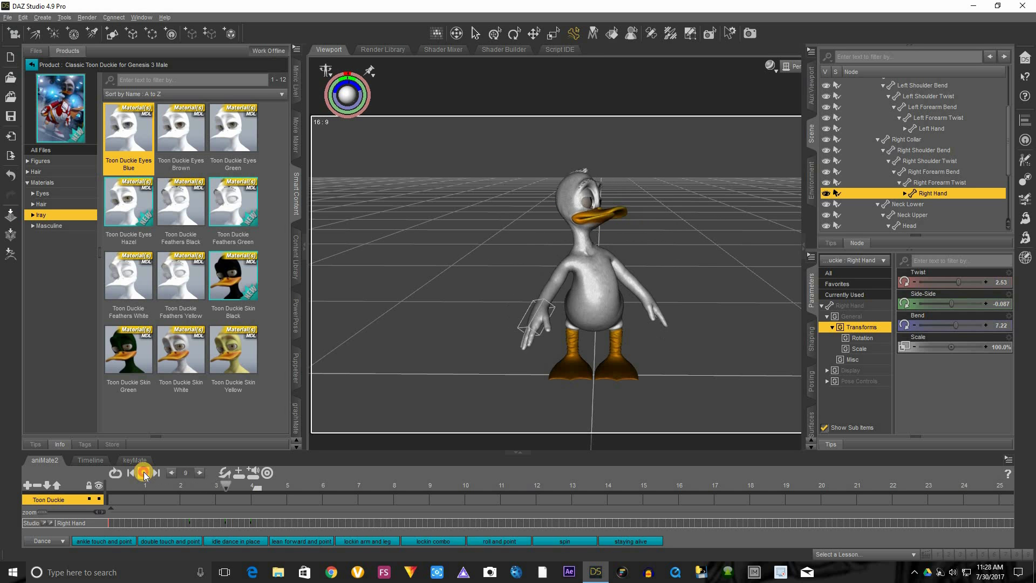
{"action": "left_click", "coordinate": [131, 474]}
{"action": "left_click", "coordinate": [132, 473]}
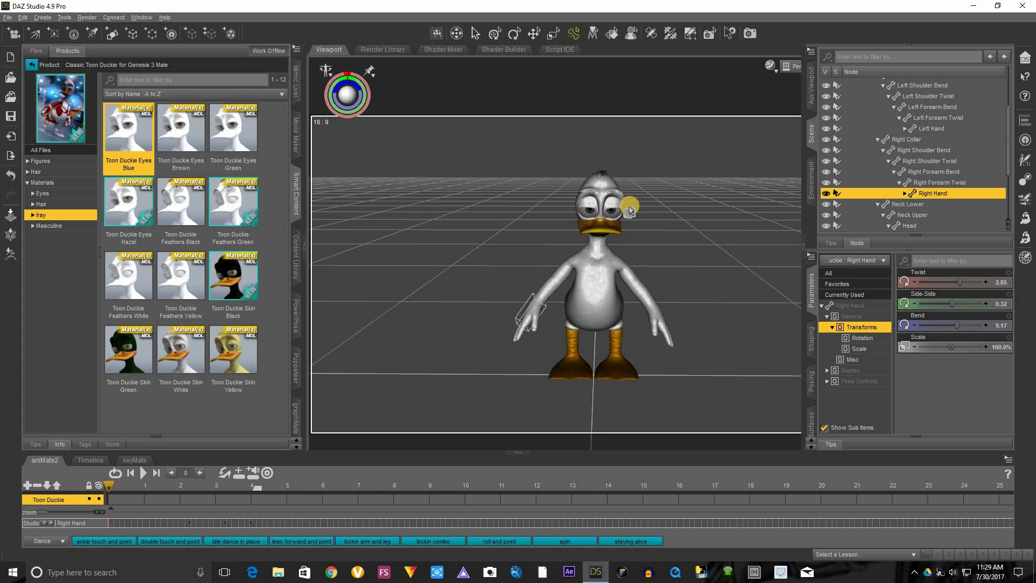
Show all of the head's parameters and scroll to the AlienX Disgust–SnarlTop morph sliders
{"action": "left_click", "coordinate": [601, 204]}
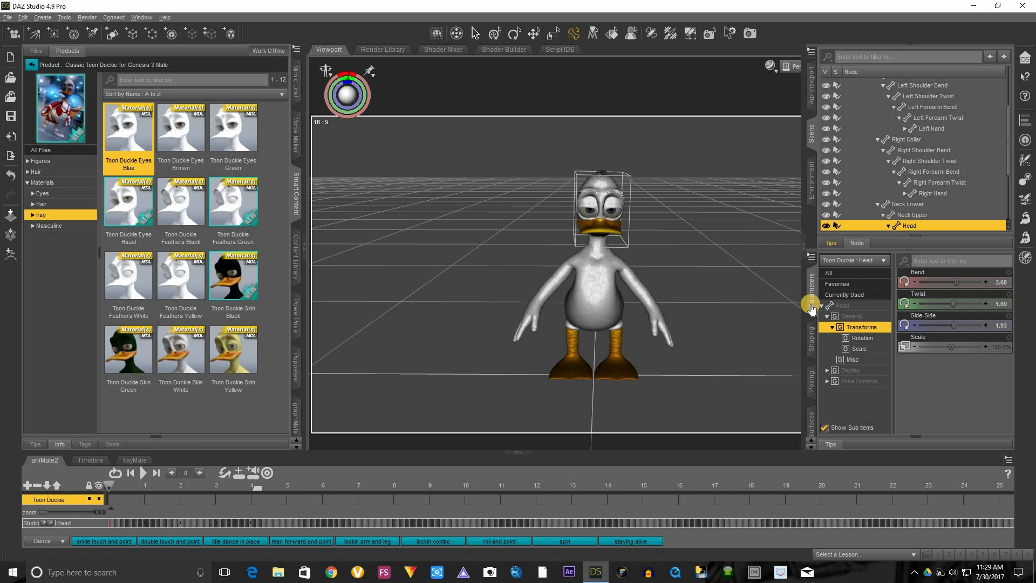
{"action": "left_click", "coordinate": [845, 307]}
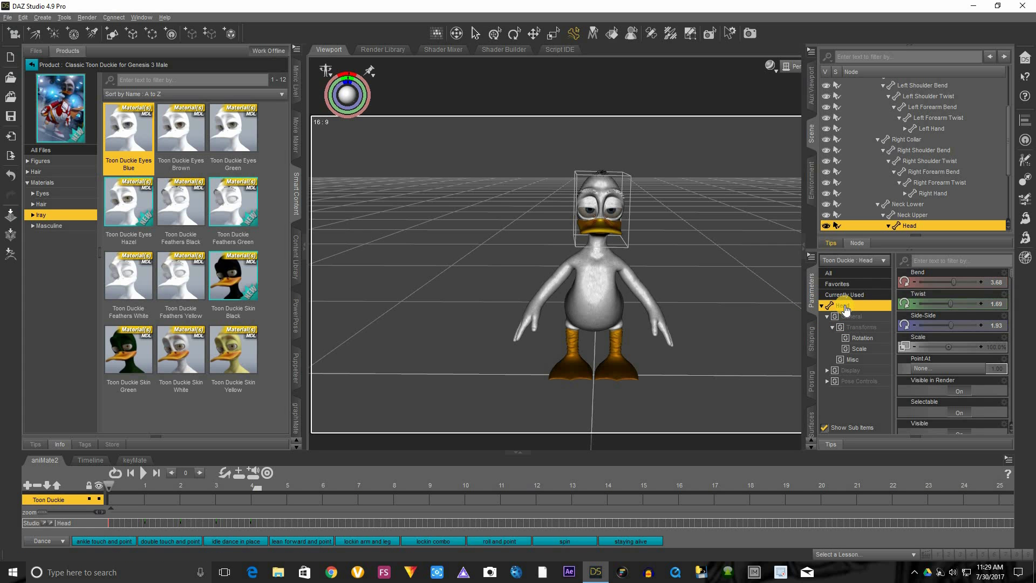
{"action": "scroll", "coordinate": [927, 355], "scroll_direction": "down", "scroll_amount": 4}
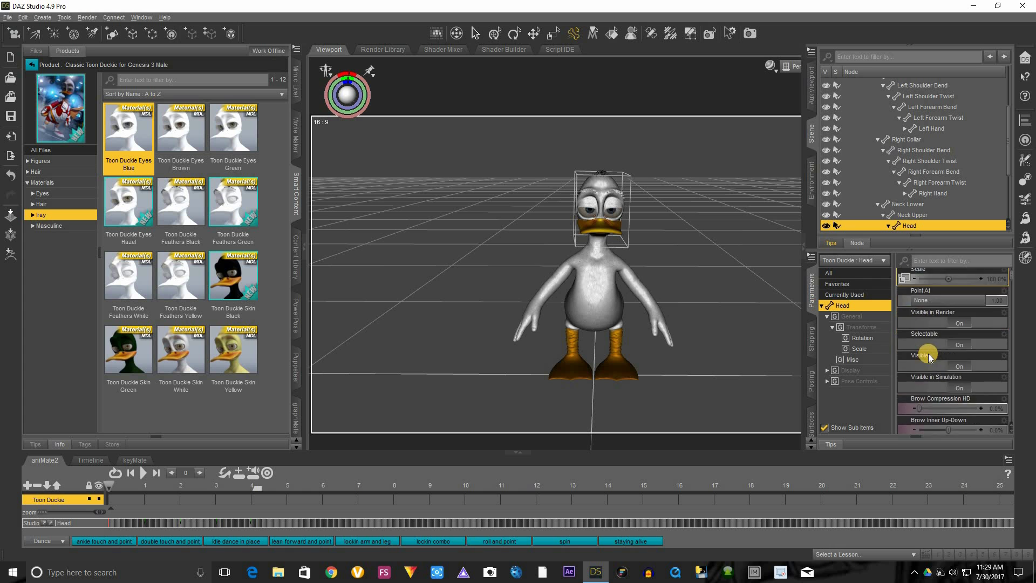
{"action": "scroll", "coordinate": [921, 359], "scroll_direction": "down", "scroll_amount": 10}
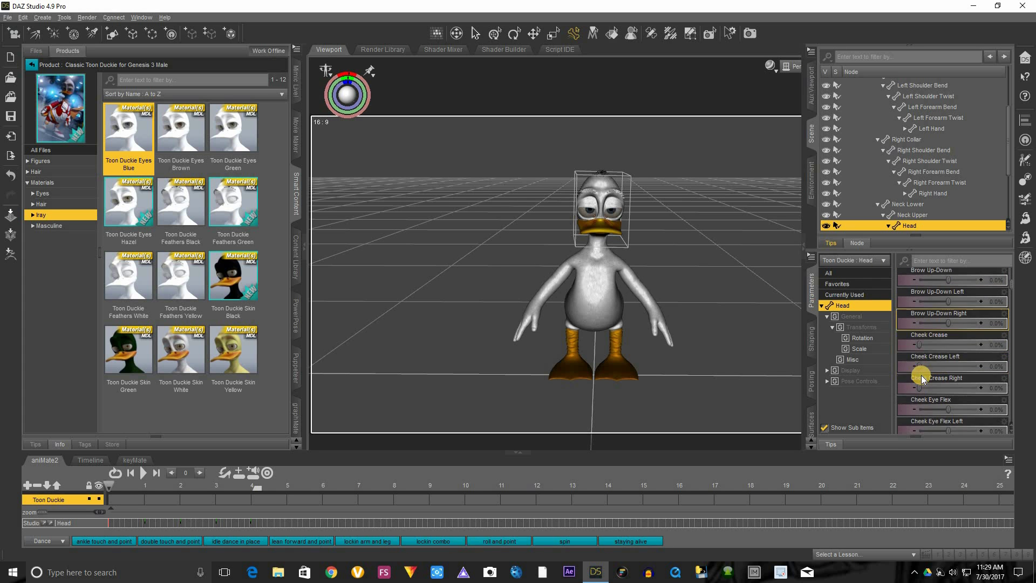
{"action": "scroll", "coordinate": [922, 375], "scroll_direction": "down", "scroll_amount": 10}
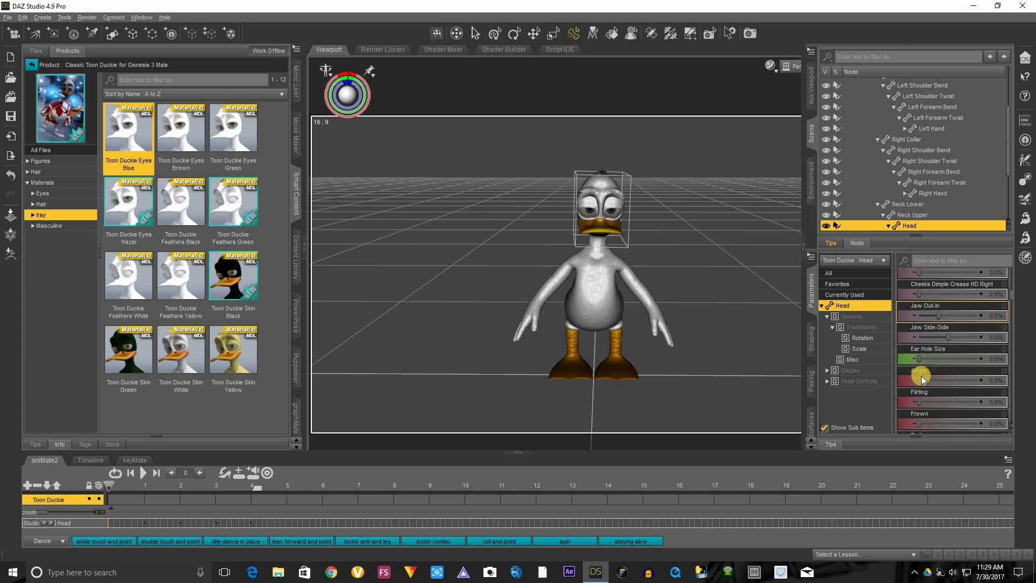
{"action": "scroll", "coordinate": [922, 376], "scroll_direction": "down", "scroll_amount": 3}
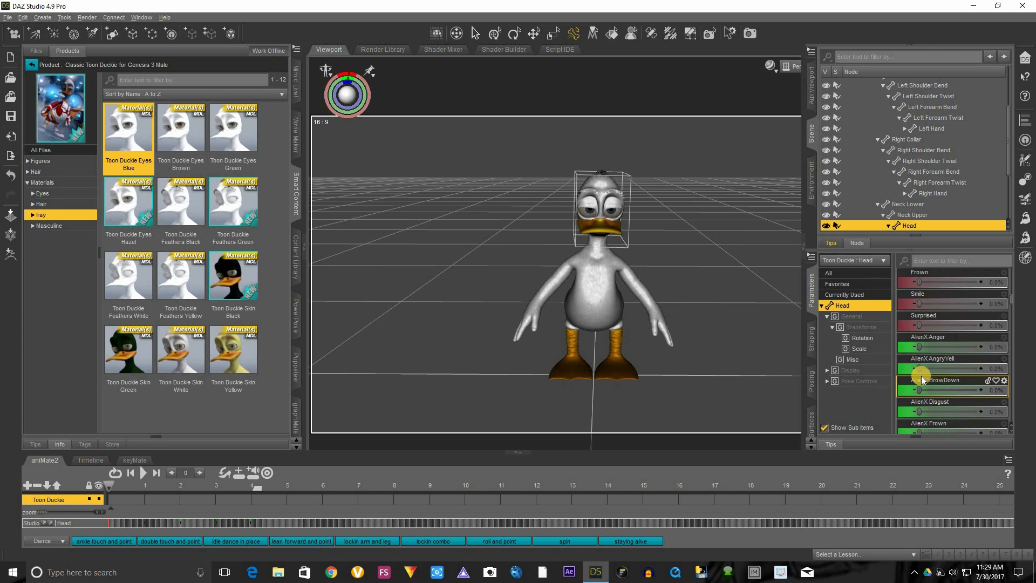
{"action": "scroll", "coordinate": [921, 375], "scroll_direction": "down", "scroll_amount": 15}
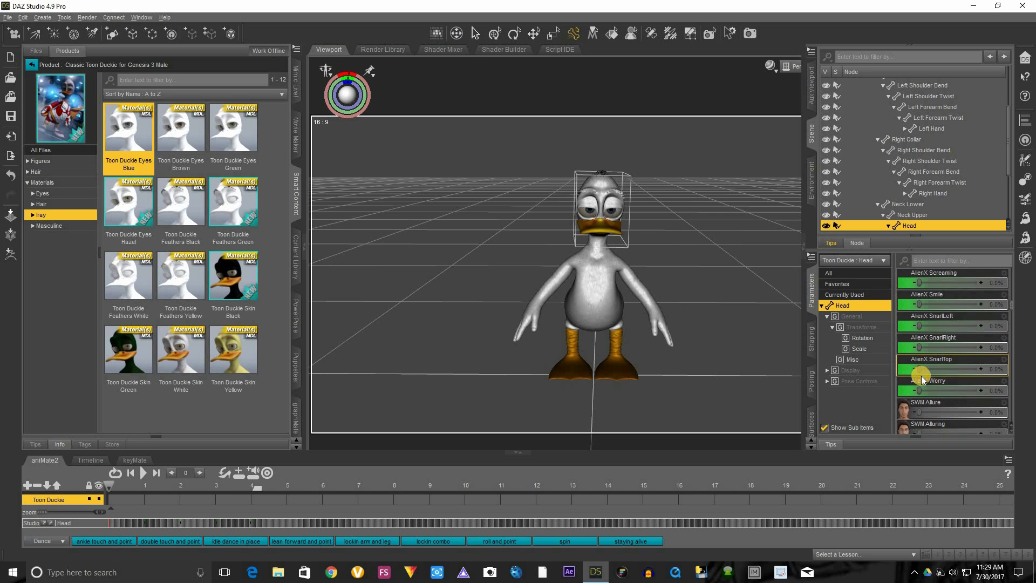
{"action": "scroll", "coordinate": [921, 376], "scroll_direction": "down", "scroll_amount": 3}
{"action": "scroll", "coordinate": [919, 347], "scroll_direction": "down", "scroll_amount": 3}
{"action": "scroll", "coordinate": [920, 352], "scroll_direction": "down", "scroll_amount": 20}
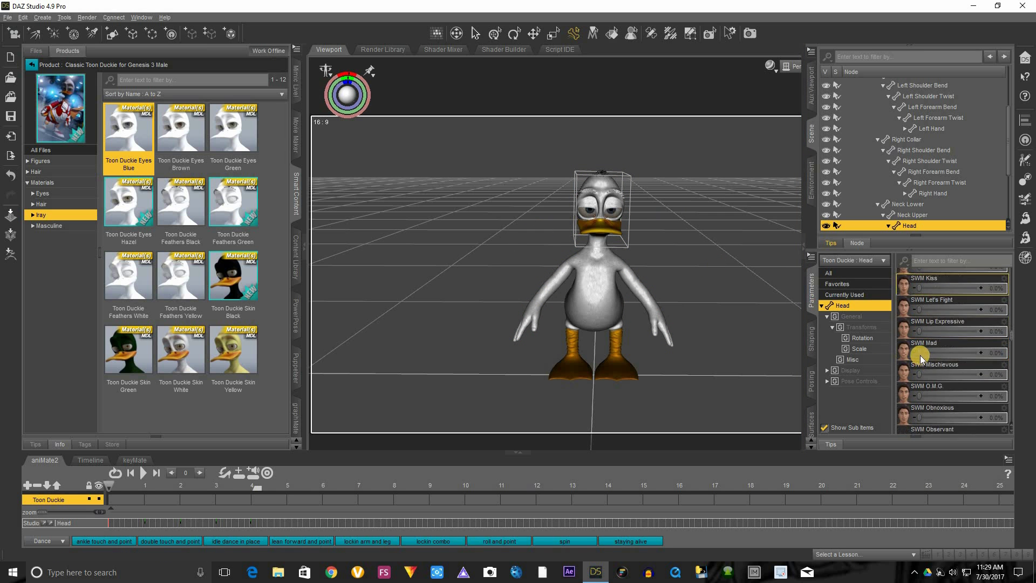
{"action": "scroll", "coordinate": [921, 355], "scroll_direction": "down", "scroll_amount": 2}
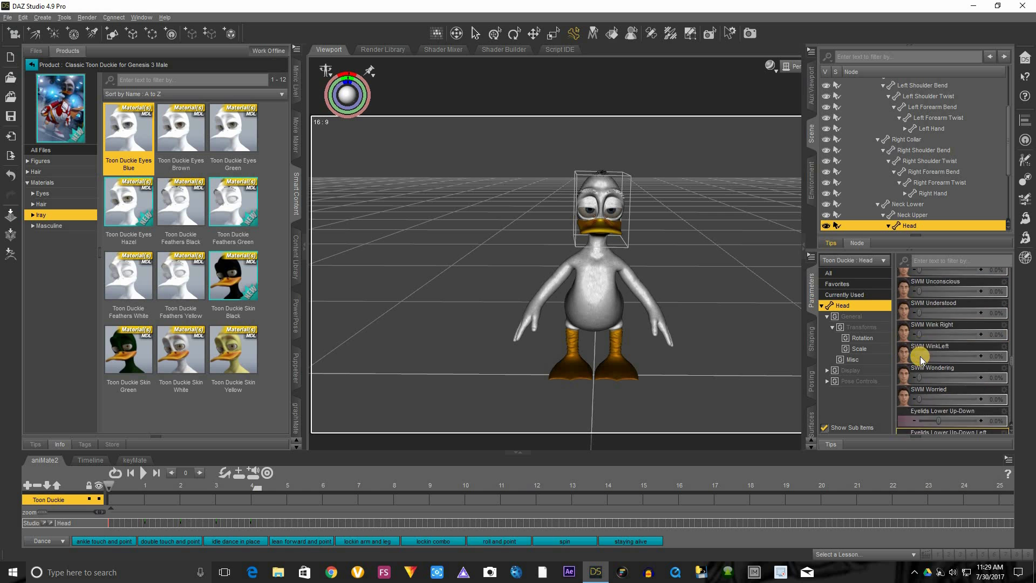
{"action": "scroll", "coordinate": [920, 355], "scroll_direction": "up", "scroll_amount": 20}
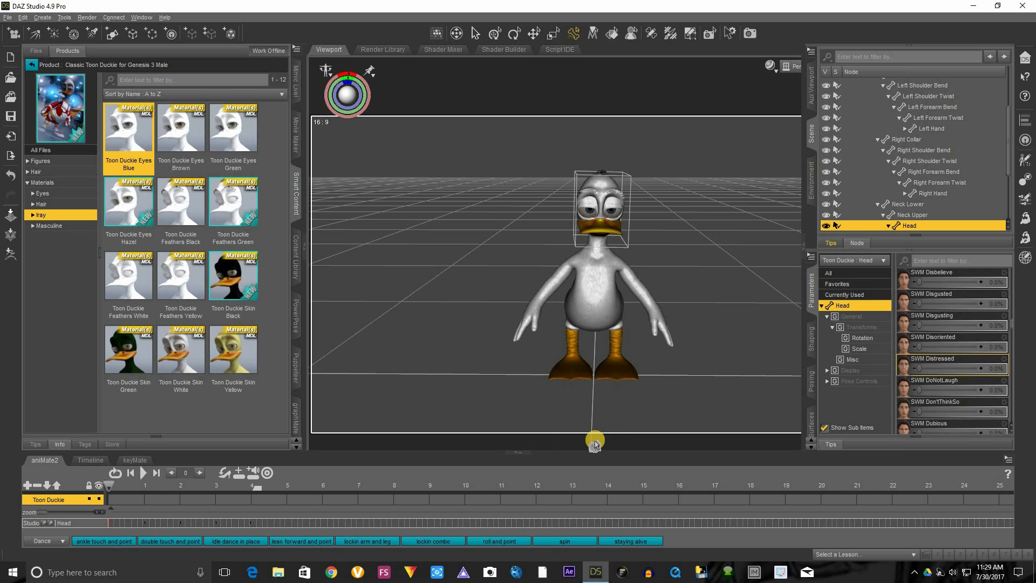
{"action": "scroll", "coordinate": [979, 369], "scroll_direction": "up", "scroll_amount": 15}
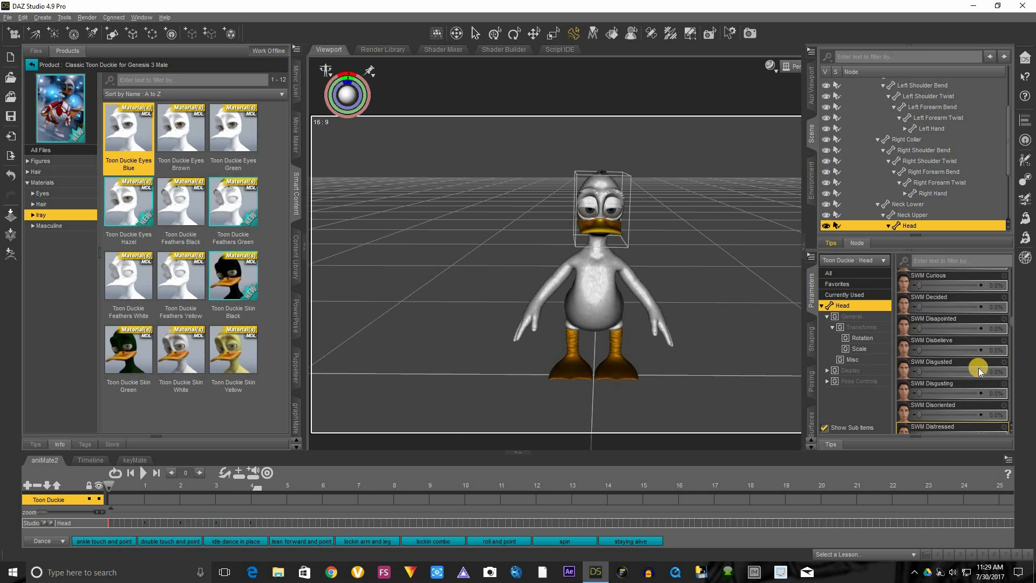
{"action": "scroll", "coordinate": [977, 367], "scroll_direction": "up", "scroll_amount": 10}
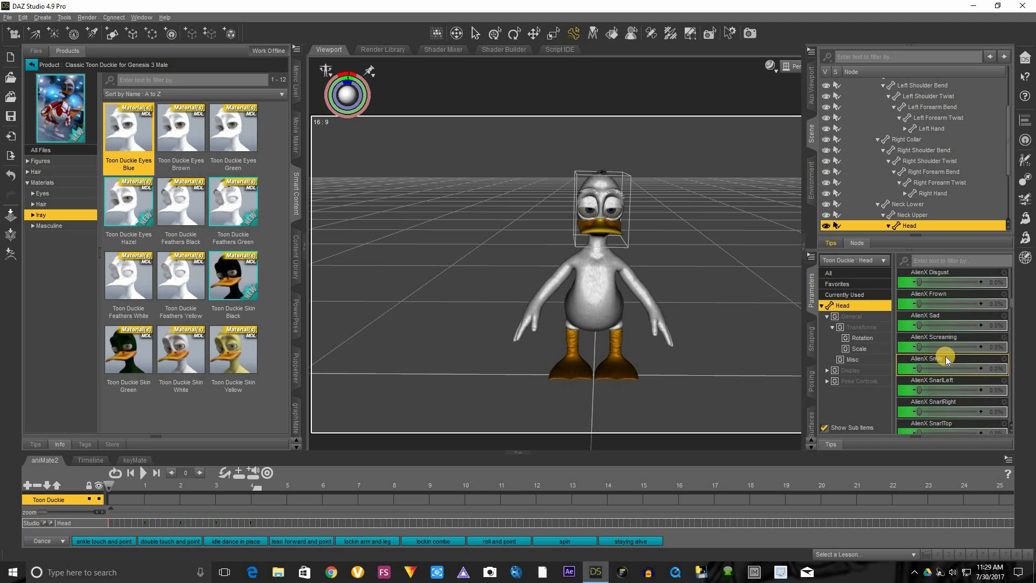
At a later frame, set AlienX Screaming to 44% so the beak opens mid-scream
{"action": "left_click_drag", "start_coordinate": [917, 346], "coordinate": [914, 284]}
{"action": "left_click", "coordinate": [136, 473]}
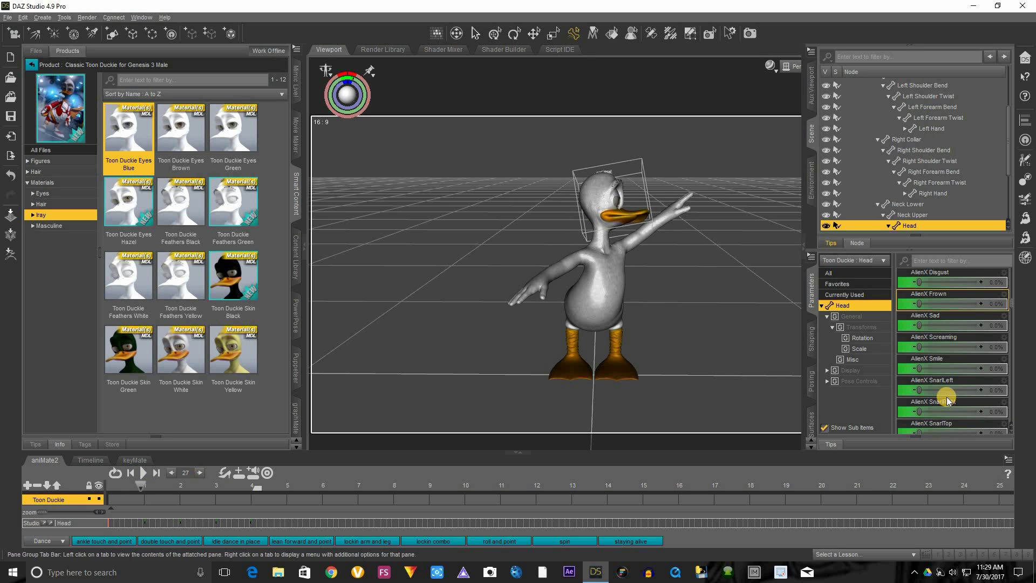
{"action": "scroll", "coordinate": [948, 402], "scroll_direction": "up", "scroll_amount": 3}
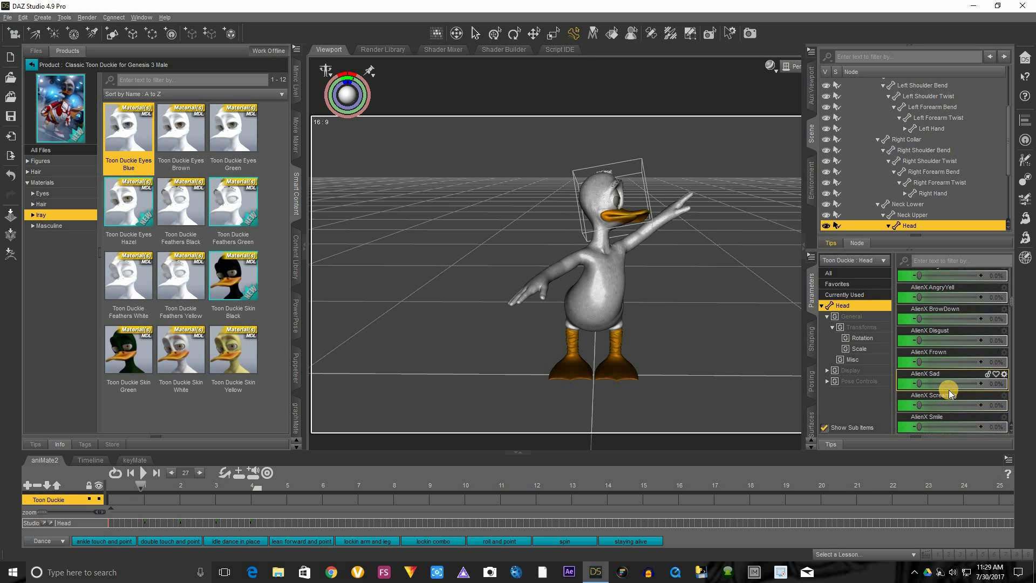
{"action": "mouse_move", "coordinate": [939, 404]}
{"action": "left_mouse_down"}
{"action": "mouse_move", "coordinate": [966, 405]}
{"action": "mouse_move", "coordinate": [954, 406]}
{"action": "left_mouse_up"}
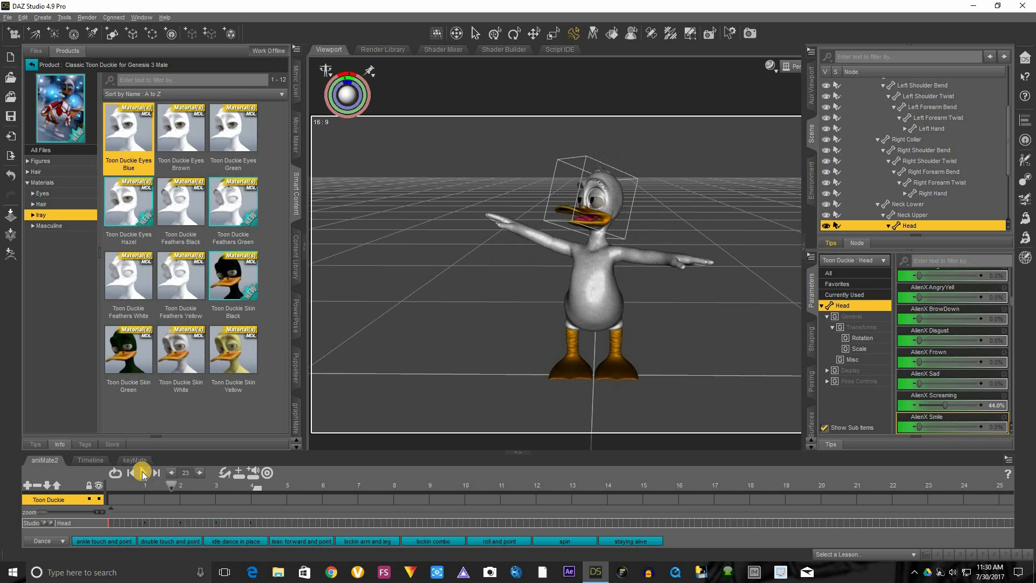
At an earlier frame, set AlienX Screaming to 0% and AlienX Sad to 100%
{"action": "left_click", "coordinate": [143, 474]}
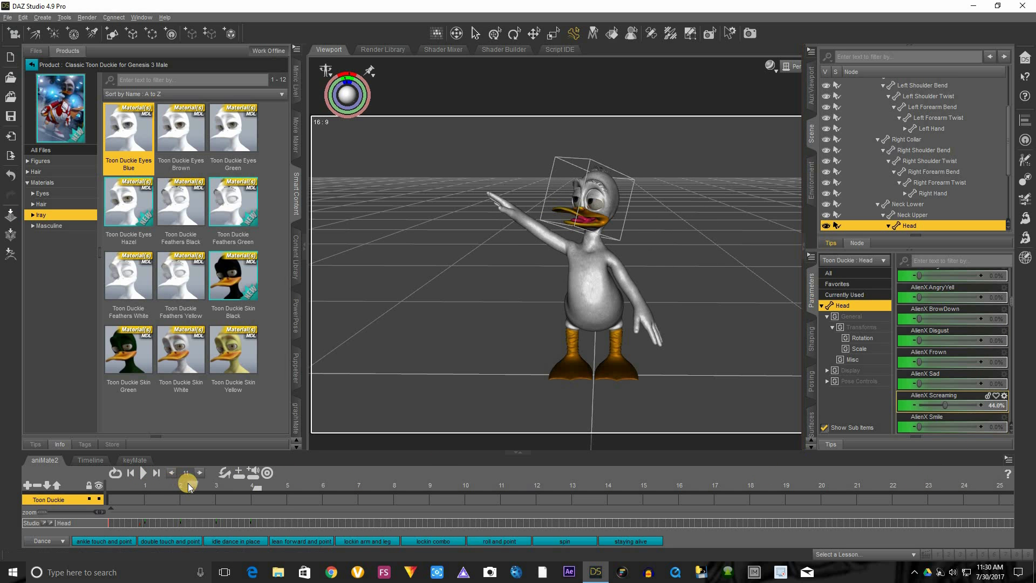
{"action": "mouse_move", "coordinate": [172, 486]}
{"action": "left_mouse_down"}
{"action": "mouse_move", "coordinate": [144, 486]}
{"action": "mouse_move", "coordinate": [162, 485]}
{"action": "left_mouse_up"}
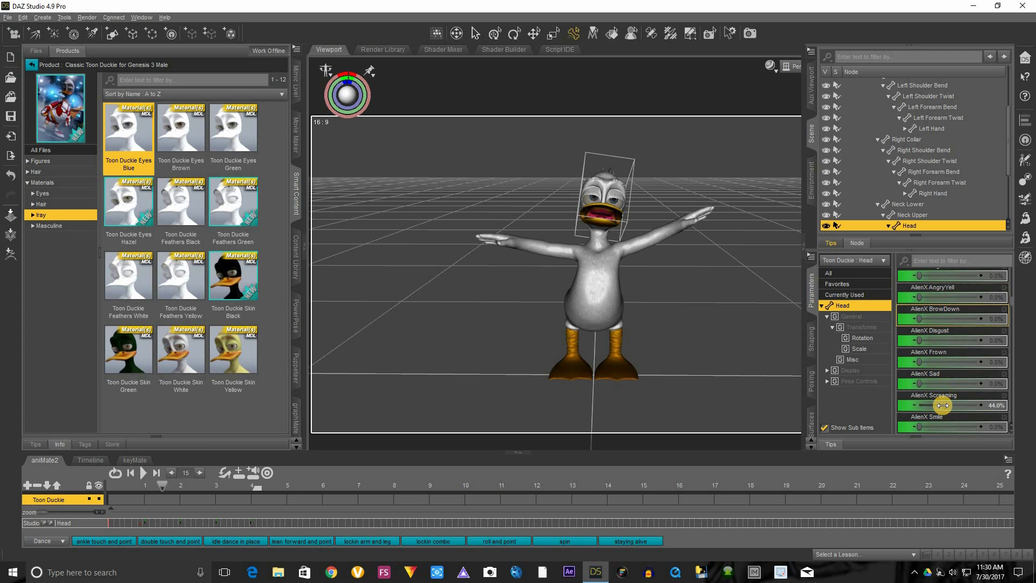
{"action": "left_click_drag", "start_coordinate": [925, 406], "coordinate": [918, 405]}
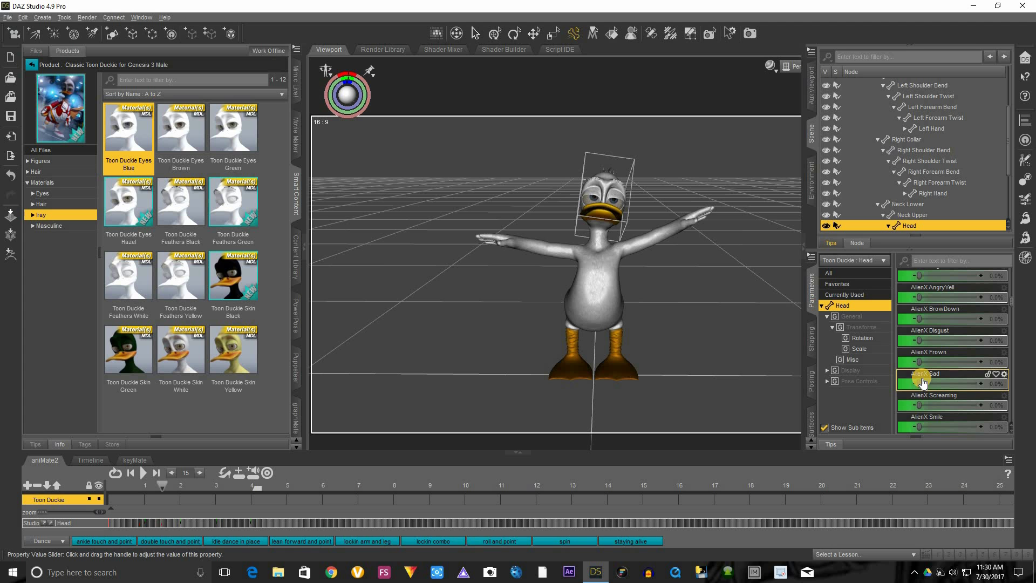
{"action": "left_click_drag", "start_coordinate": [932, 383], "coordinate": [990, 381]}
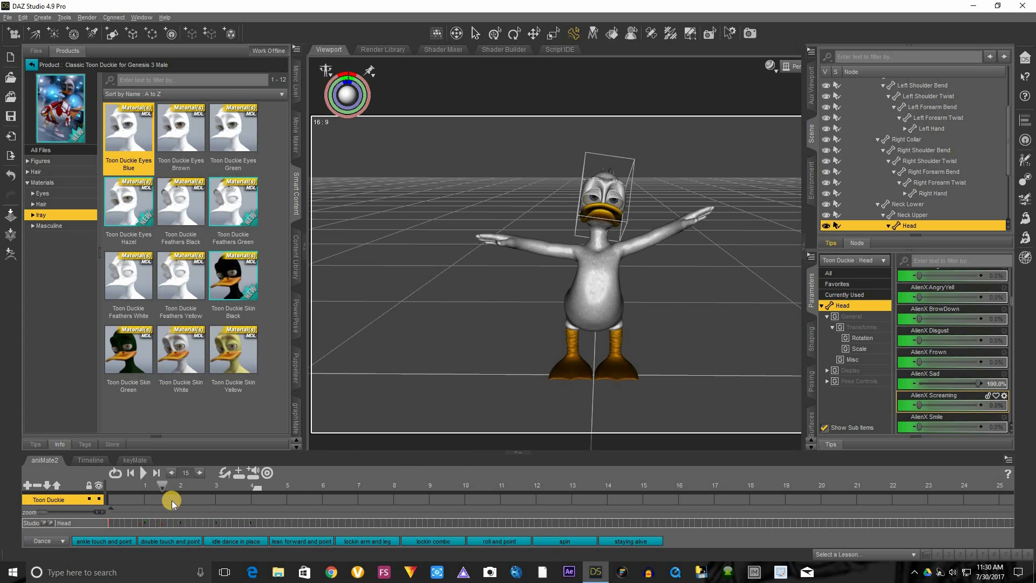
{"action": "left_click_drag", "start_coordinate": [167, 485], "coordinate": [193, 486]}
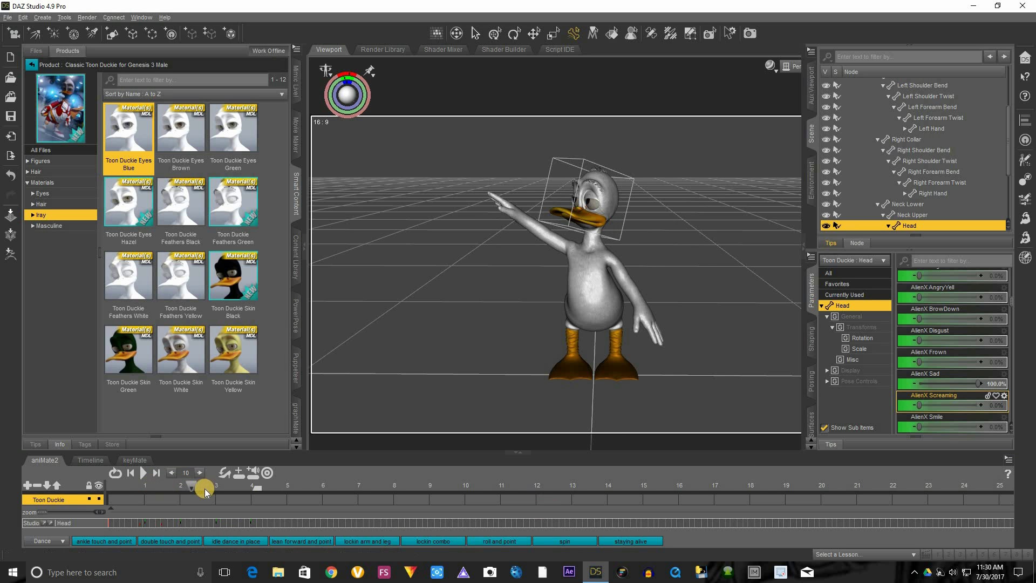
At frame 4, scroll down to the SWM morphs and raise SWM Disapointed to 100%
{"action": "left_click", "coordinate": [191, 484]}
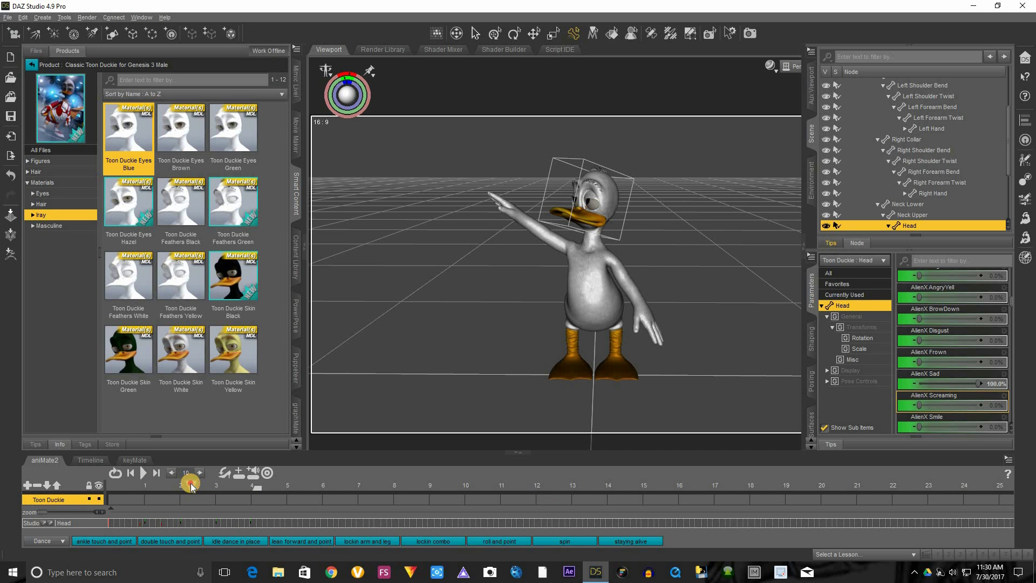
{"action": "scroll", "coordinate": [934, 403], "scroll_direction": "down", "scroll_amount": 1}
{"action": "scroll", "coordinate": [931, 406], "scroll_direction": "down", "scroll_amount": 3}
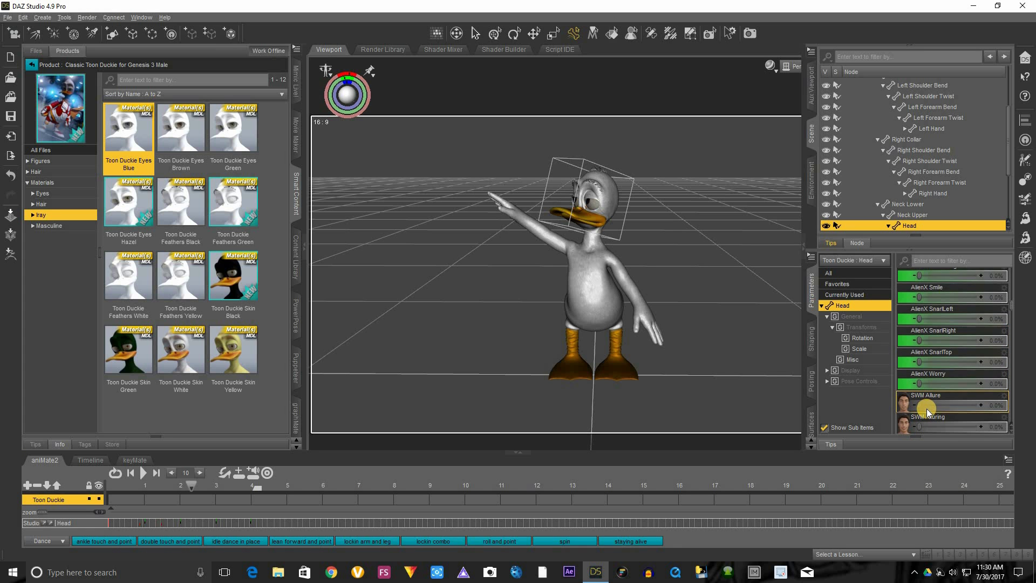
{"action": "scroll", "coordinate": [926, 388], "scroll_direction": "down", "scroll_amount": 3}
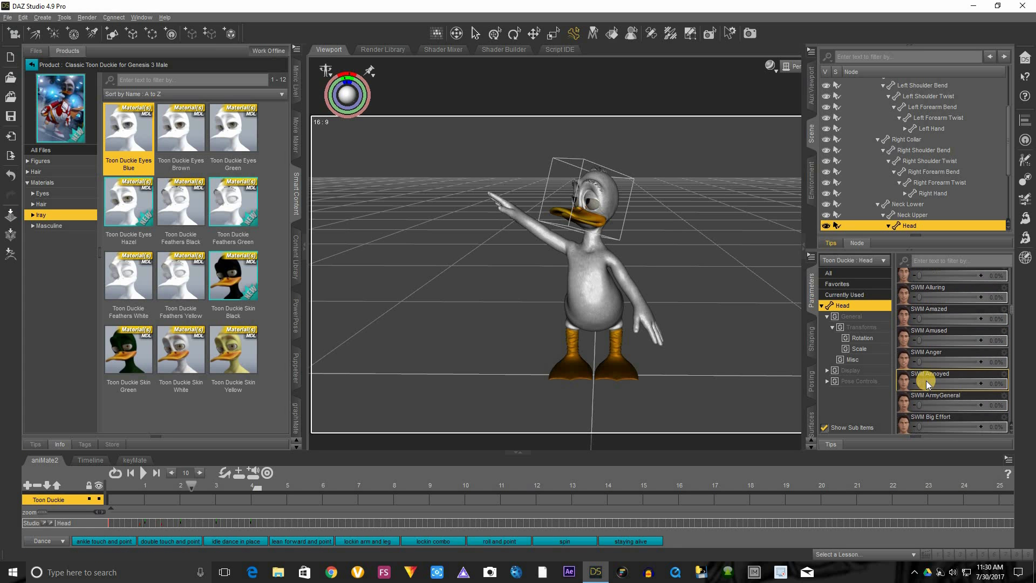
{"action": "scroll", "coordinate": [926, 377], "scroll_direction": "down", "scroll_amount": 1}
{"action": "scroll", "coordinate": [931, 399], "scroll_direction": "down", "scroll_amount": 2}
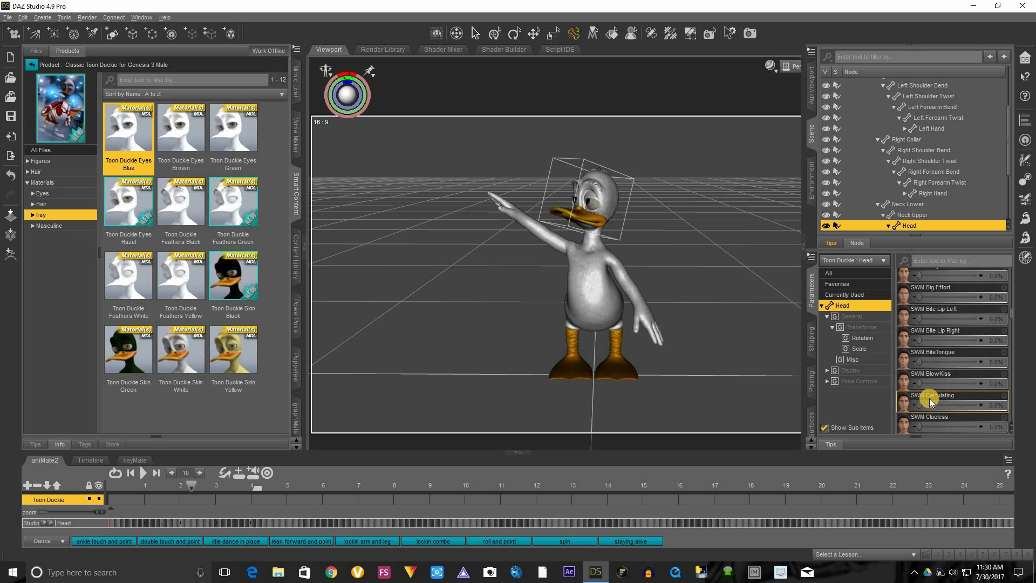
{"action": "scroll", "coordinate": [930, 398], "scroll_direction": "down", "scroll_amount": 3}
{"action": "scroll", "coordinate": [929, 398], "scroll_direction": "down", "scroll_amount": 2}
{"action": "left_click_drag", "start_coordinate": [921, 384], "coordinate": [992, 383]}
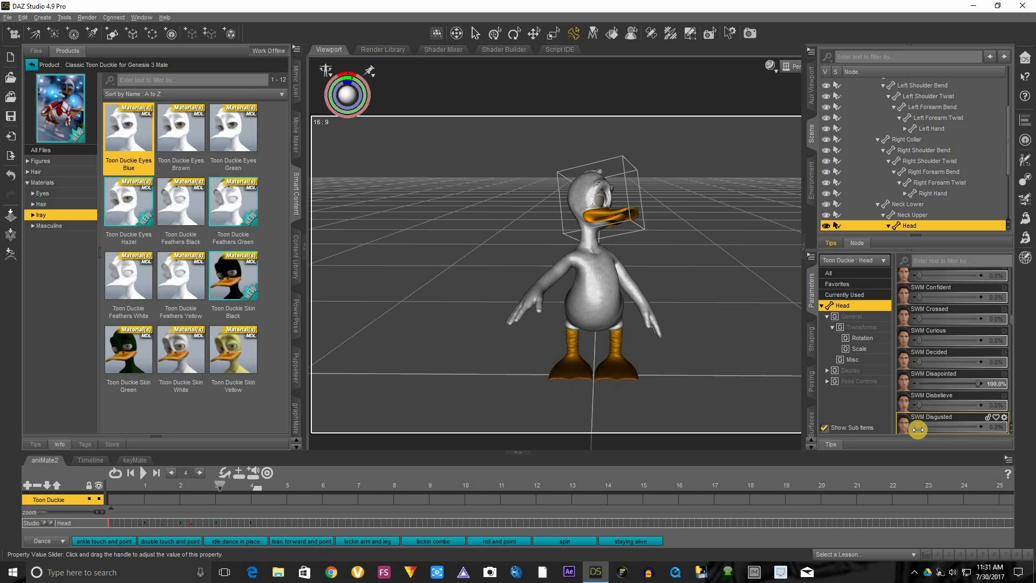
Try out SWM Disgusted, then return it to 0%
{"action": "left_click_drag", "start_coordinate": [925, 430], "coordinate": [902, 435]}
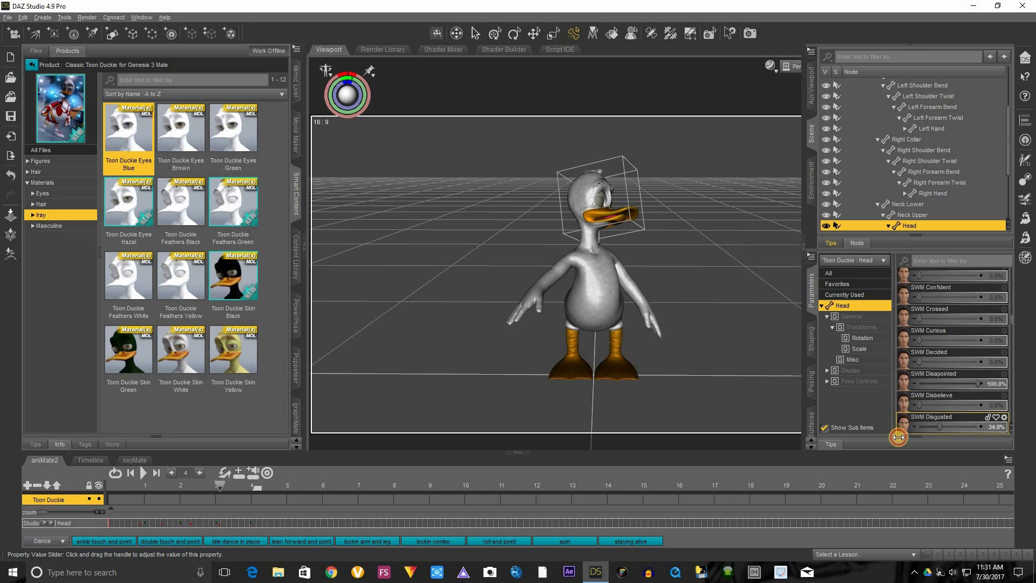
{"action": "scroll", "coordinate": [947, 416], "scroll_direction": "down", "scroll_amount": 5}
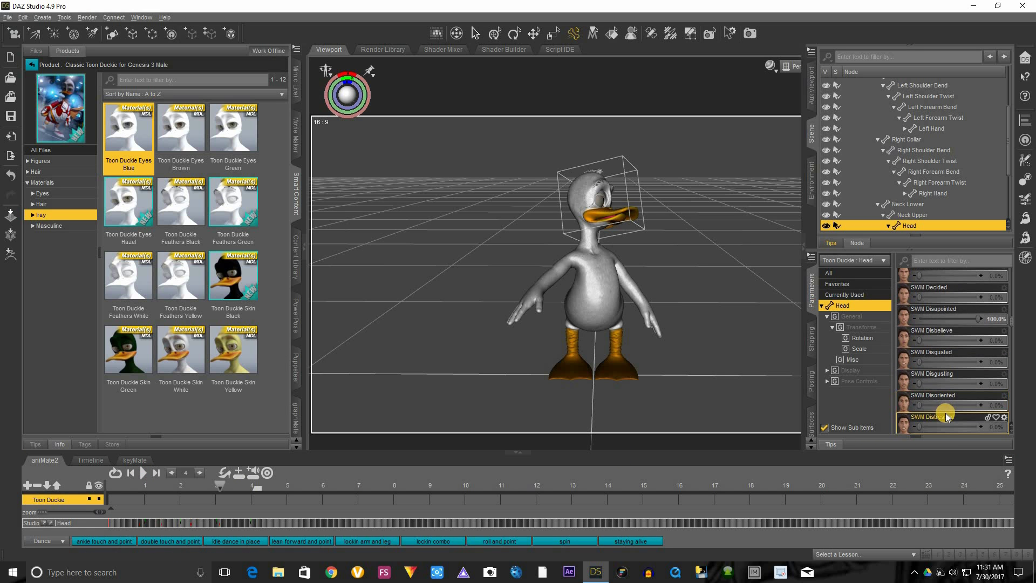
{"action": "scroll", "coordinate": [942, 413], "scroll_direction": "down", "scroll_amount": 3}
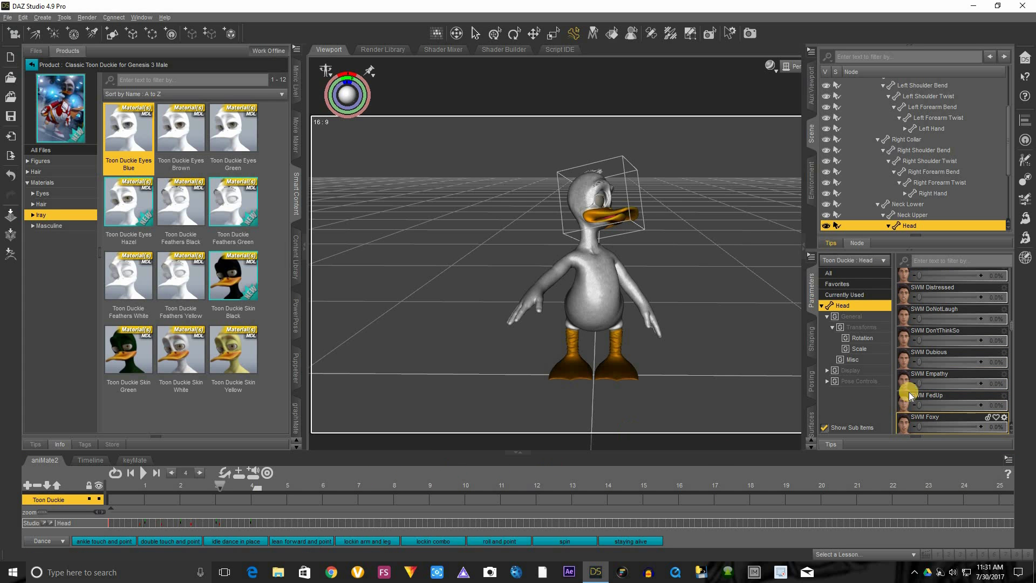
{"action": "scroll", "coordinate": [939, 390], "scroll_direction": "down", "scroll_amount": 8}
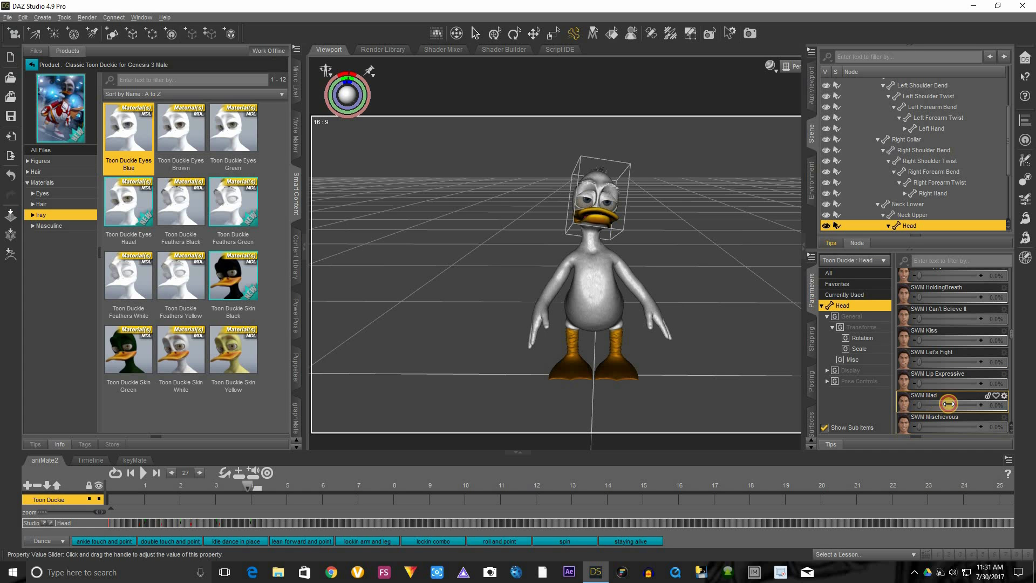
{"action": "left_click_drag", "start_coordinate": [939, 405], "coordinate": [1003, 403]}
{"action": "left_click_drag", "start_coordinate": [919, 411], "coordinate": [917, 410]}
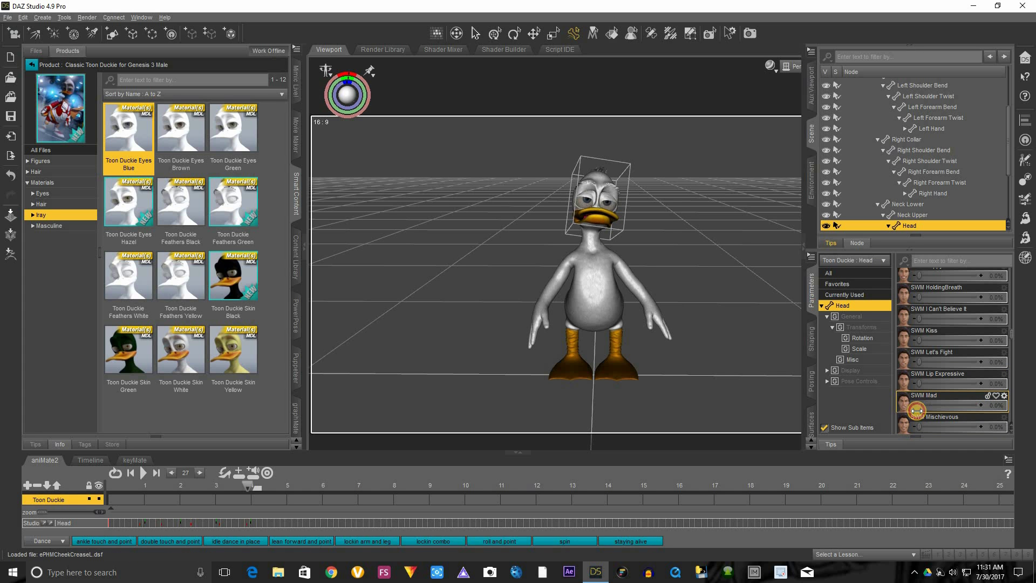
{"action": "left_click_drag", "start_coordinate": [1000, 410], "coordinate": [1000, 411]}
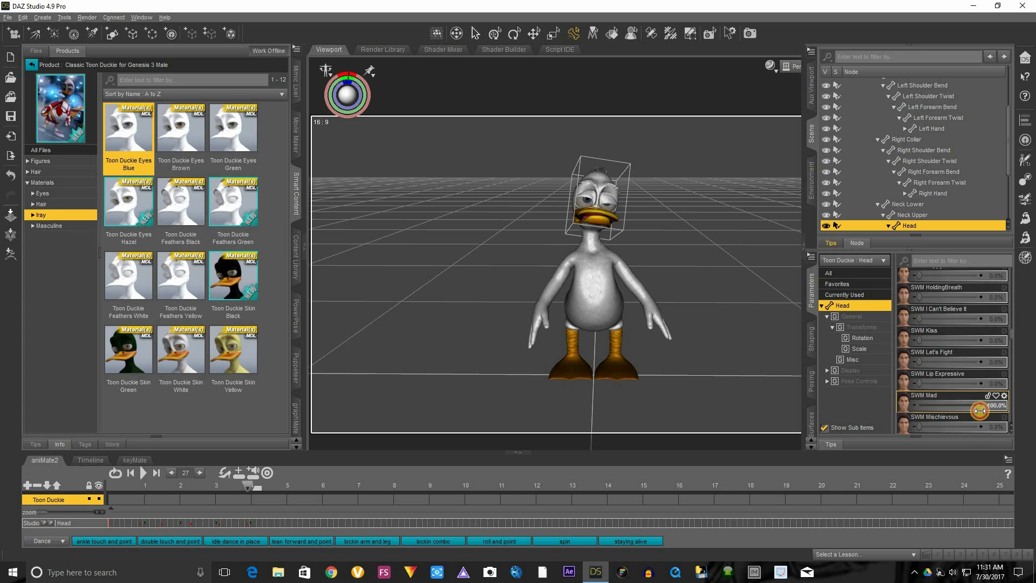
{"action": "left_click", "coordinate": [918, 405]}
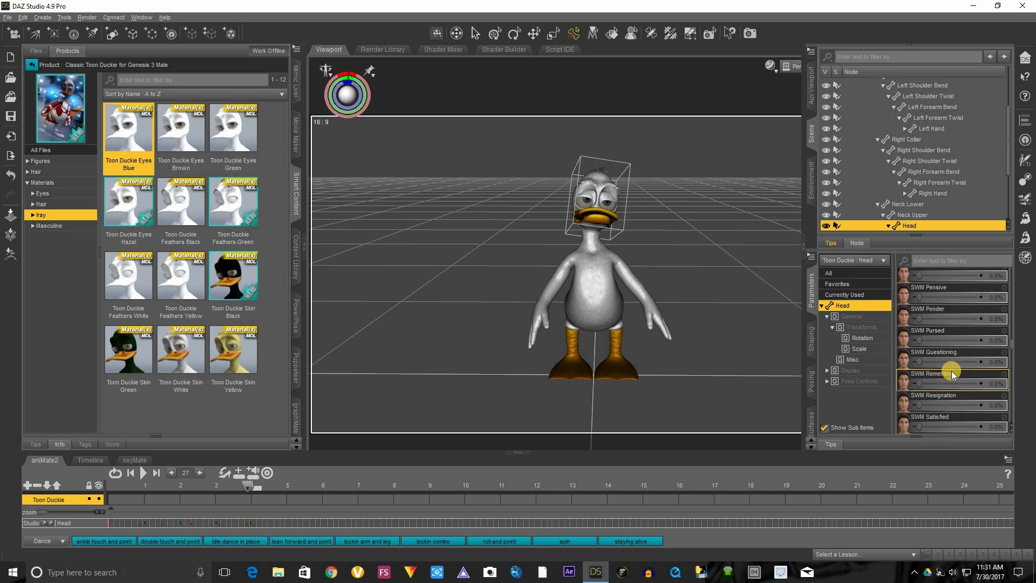
{"action": "scroll", "coordinate": [952, 374], "scroll_direction": "down", "scroll_amount": 3}
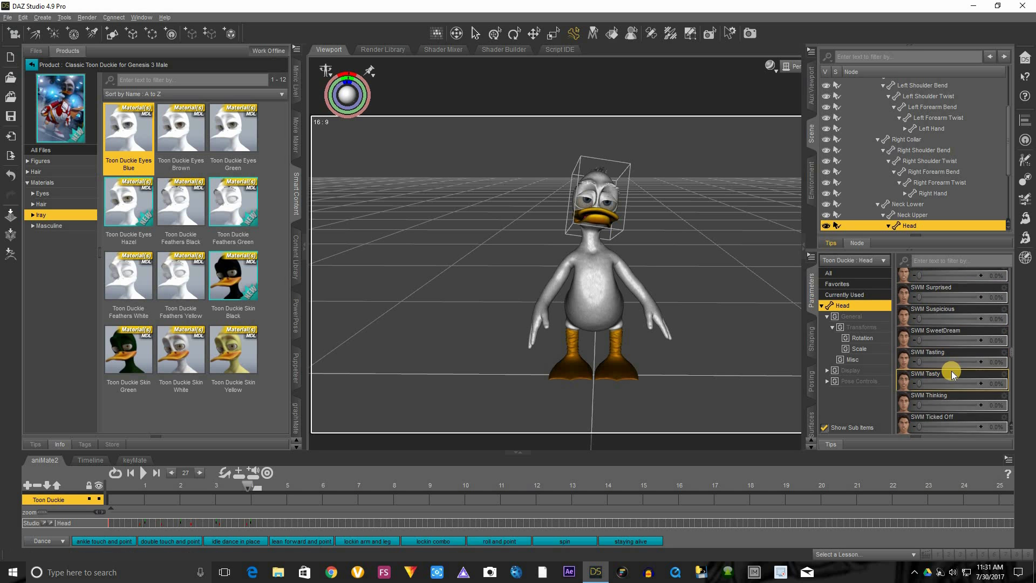
Play and stop the animation, rewind to frame 0, and select the duck's right hand
{"action": "left_click", "coordinate": [143, 474]}
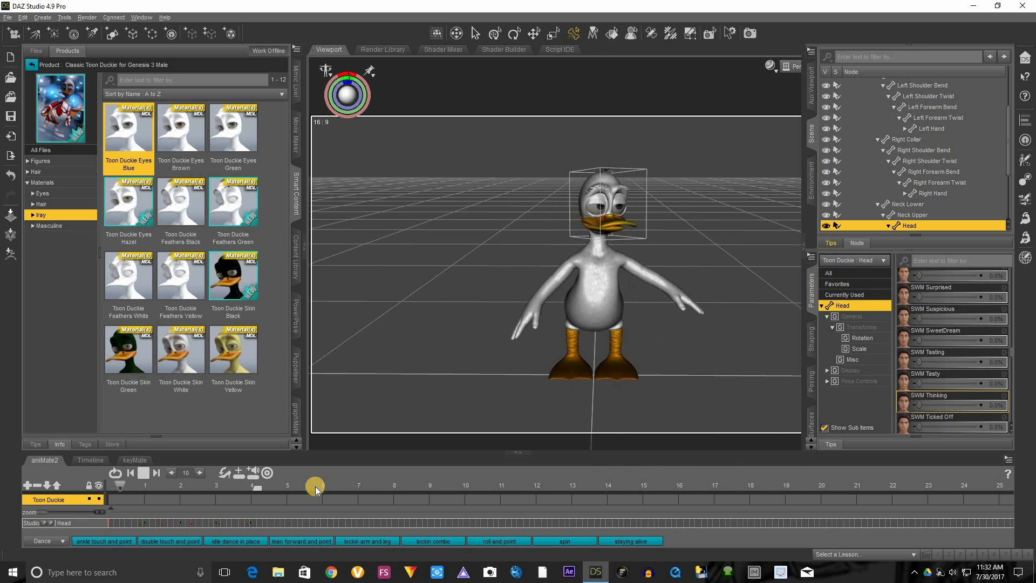
{"action": "left_click", "coordinate": [143, 474]}
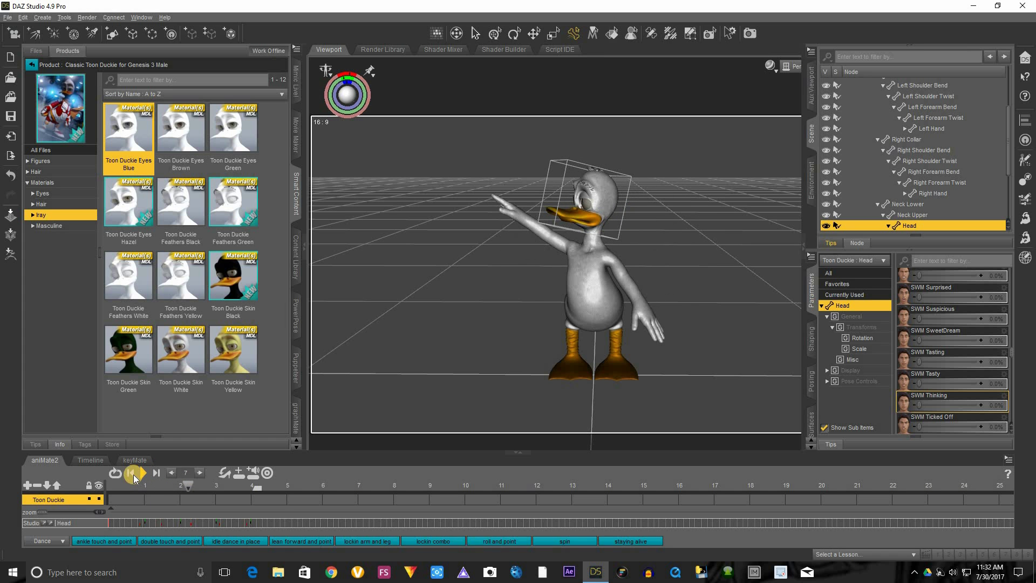
{"action": "left_click", "coordinate": [131, 473]}
{"action": "scroll", "coordinate": [944, 296], "scroll_direction": "up", "scroll_amount": 1}
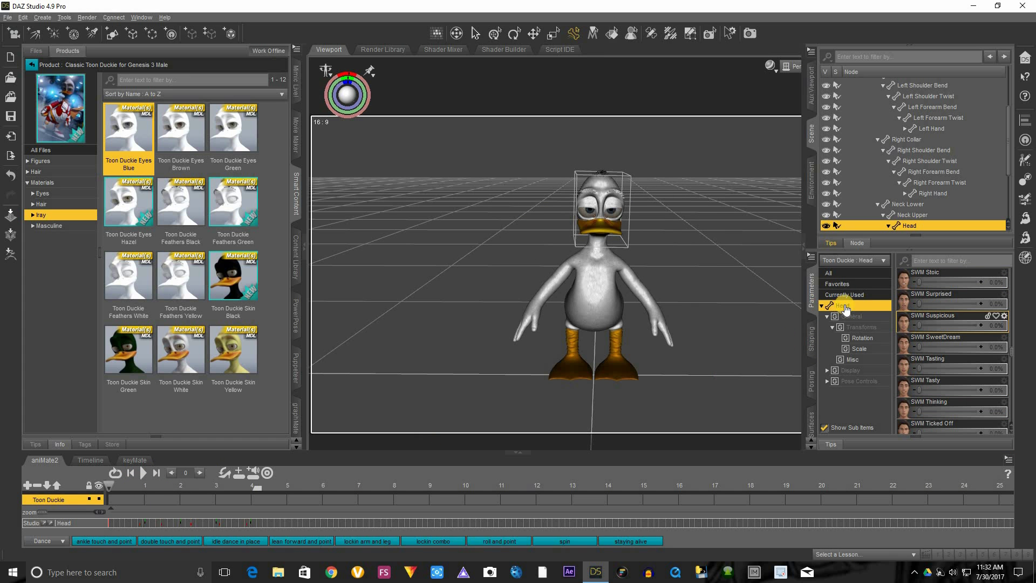
{"action": "left_click", "coordinate": [524, 319]}
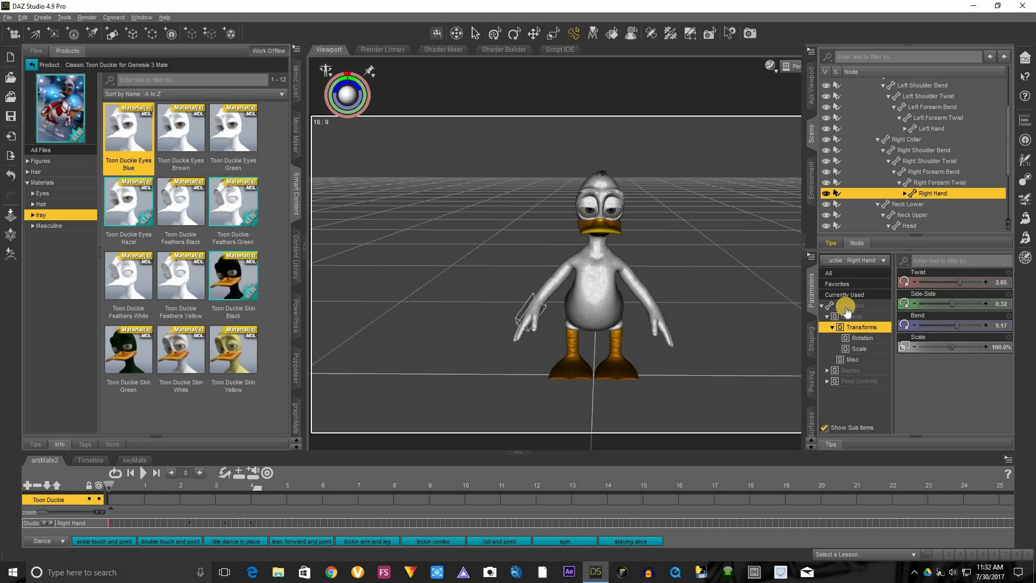
Show all right hand parameters and raise Right Hand Fist to curl the hand partway
{"action": "left_click", "coordinate": [846, 307]}
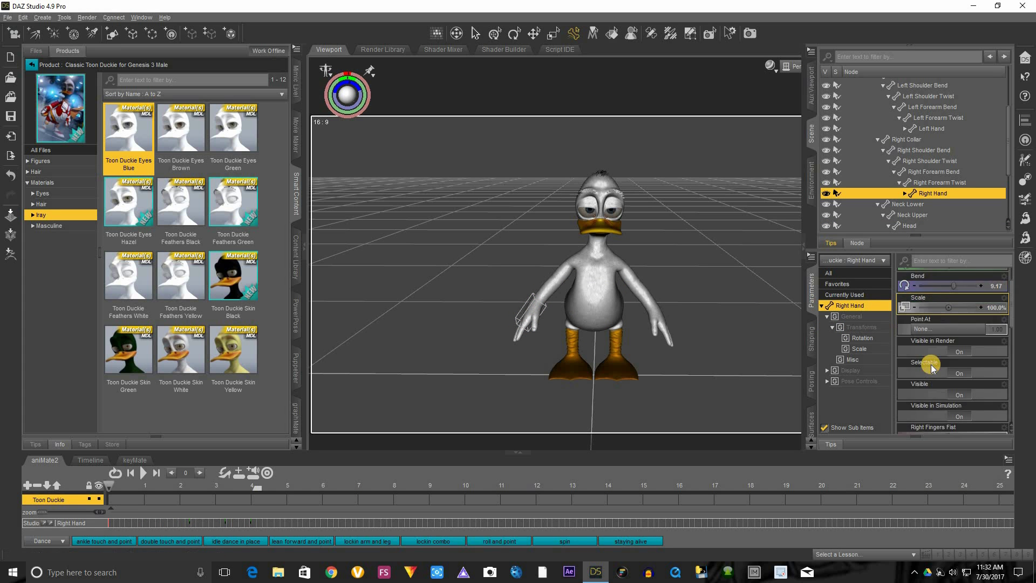
{"action": "left_click", "coordinate": [924, 414]}
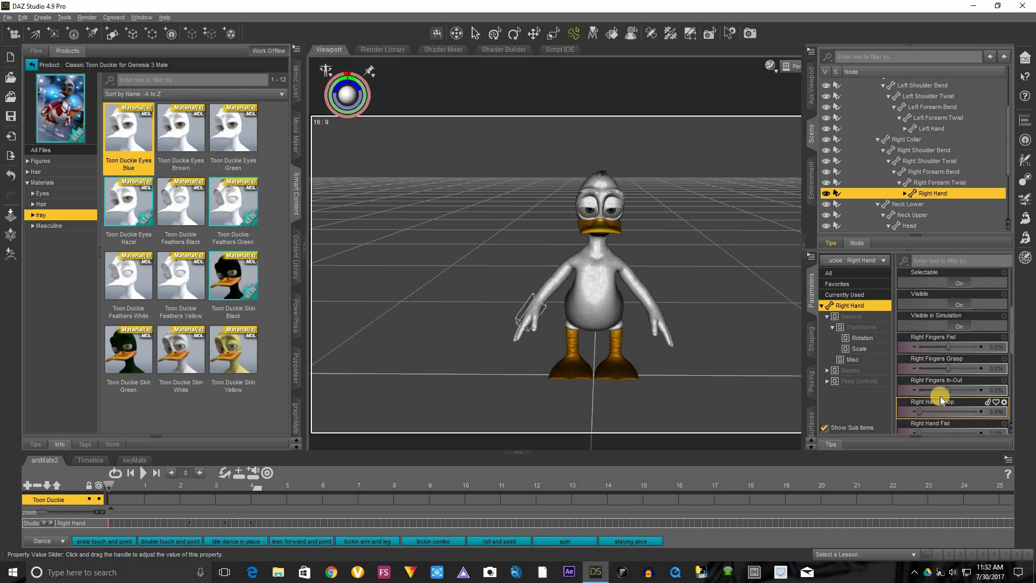
{"action": "scroll", "coordinate": [942, 388], "scroll_direction": "down", "scroll_amount": 2}
{"action": "left_click", "coordinate": [925, 372]}
{"action": "left_click_drag", "start_coordinate": [919, 370], "coordinate": [945, 383]}
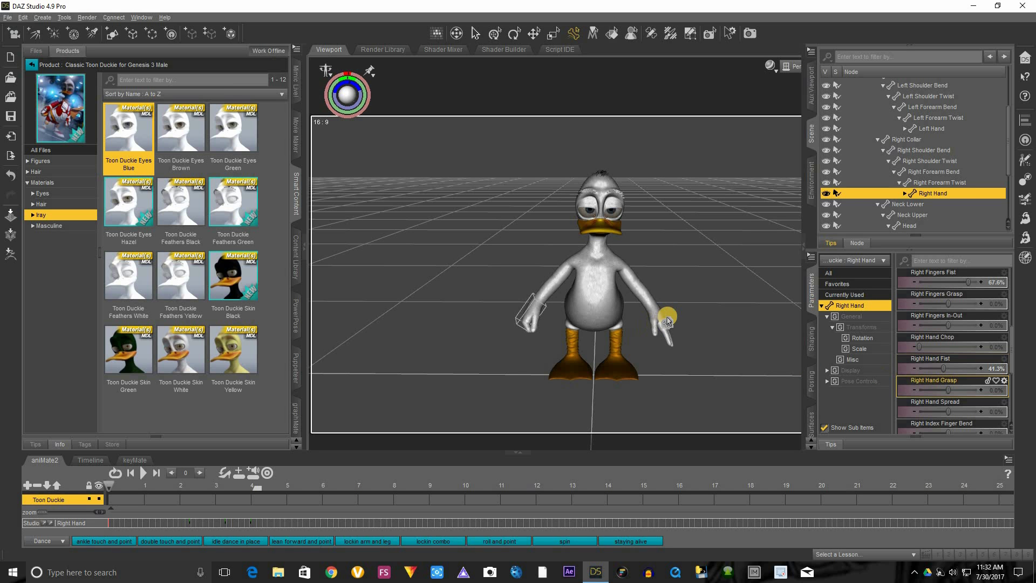
Select the left hand and raise Left Hand Fist high to clench it
{"action": "left_click", "coordinate": [659, 321]}
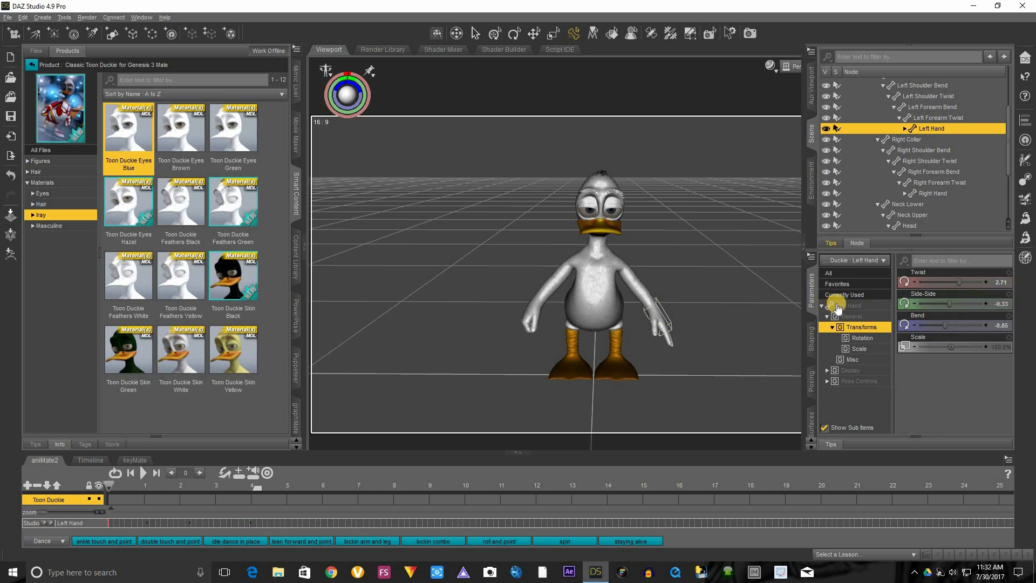
{"action": "left_click", "coordinate": [849, 306]}
{"action": "scroll", "coordinate": [921, 373], "scroll_direction": "down", "scroll_amount": 10}
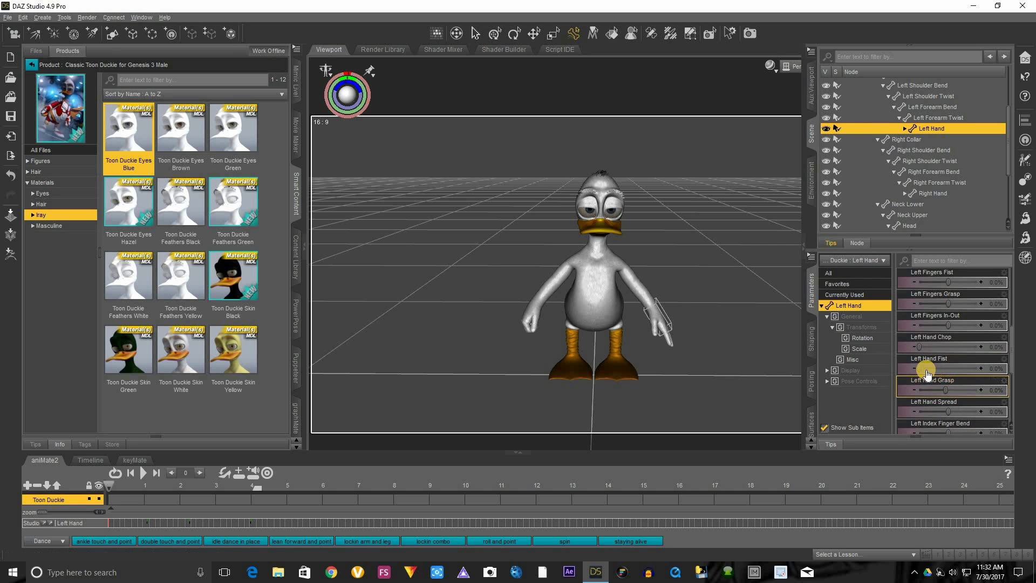
{"action": "left_click_drag", "start_coordinate": [924, 369], "coordinate": [944, 369]}
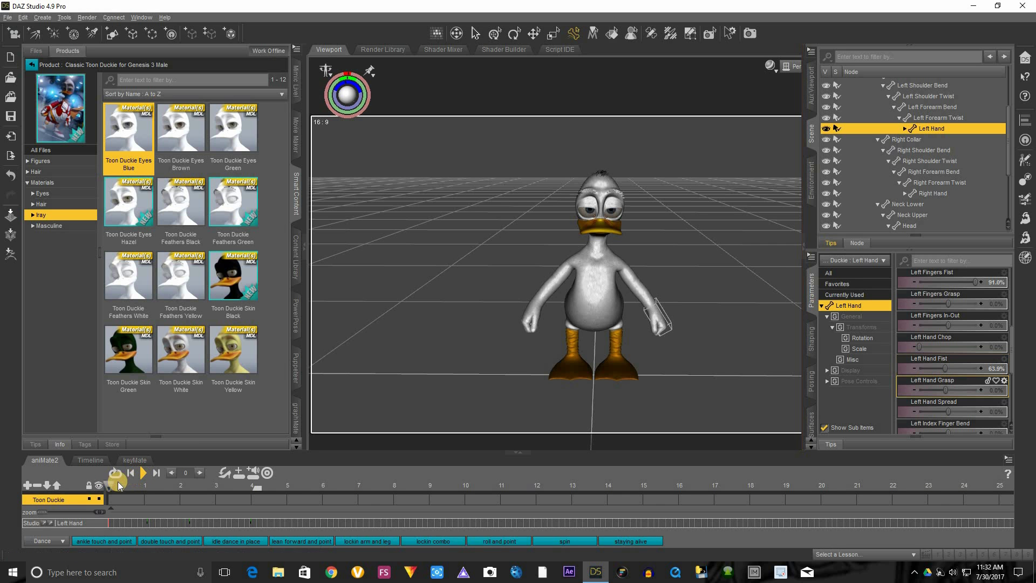
At frame 23, set Left Hand Fist to 0% so the left hand points
{"action": "left_click_drag", "start_coordinate": [111, 484], "coordinate": [137, 487]}
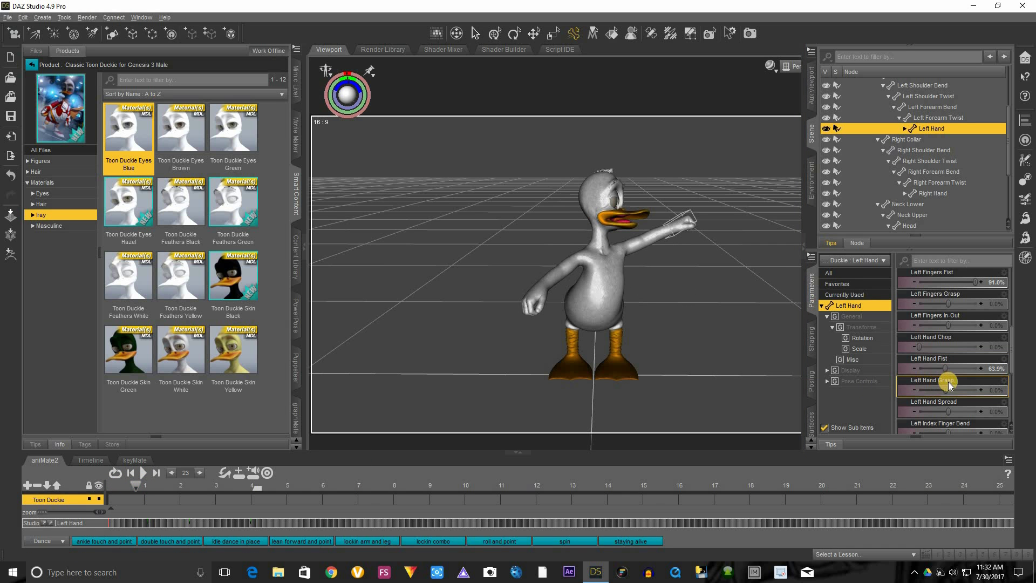
{"action": "left_click_drag", "start_coordinate": [944, 367], "coordinate": [911, 379]}
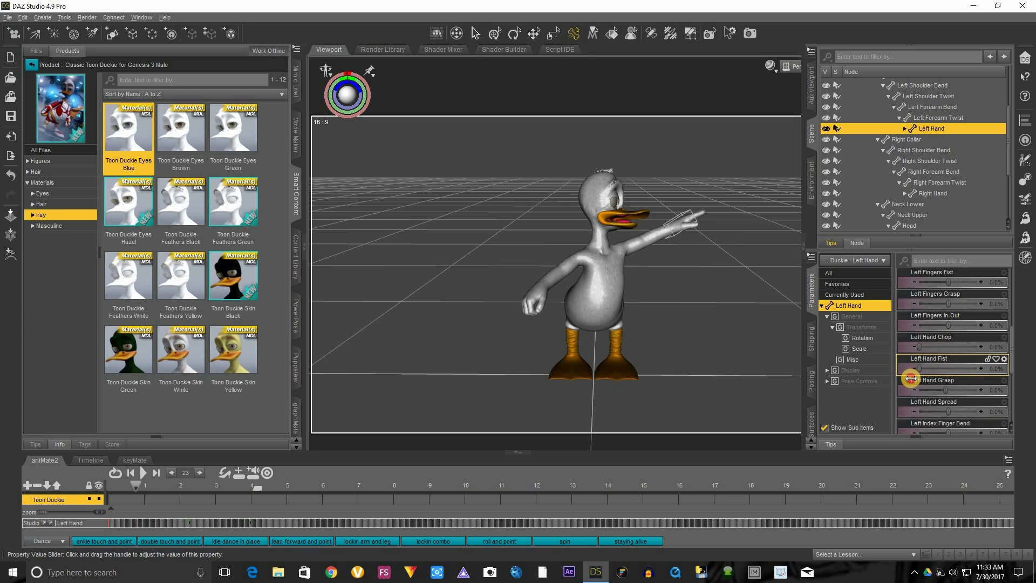
{"action": "left_click", "coordinate": [523, 300]}
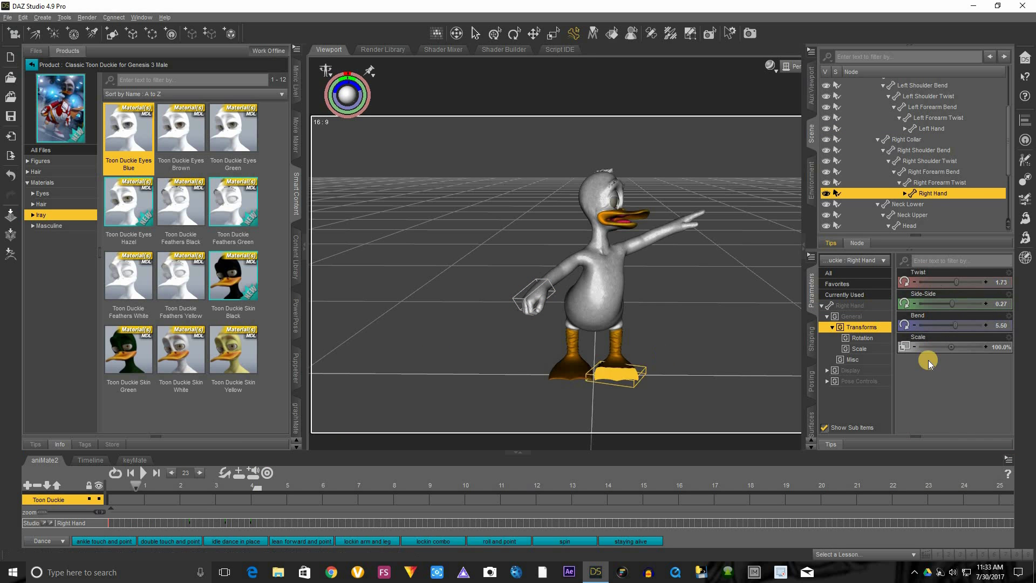
Loosen the right hand's Right Hand Fist to 26.6%
{"action": "left_click", "coordinate": [856, 324]}
{"action": "left_click", "coordinate": [850, 306]}
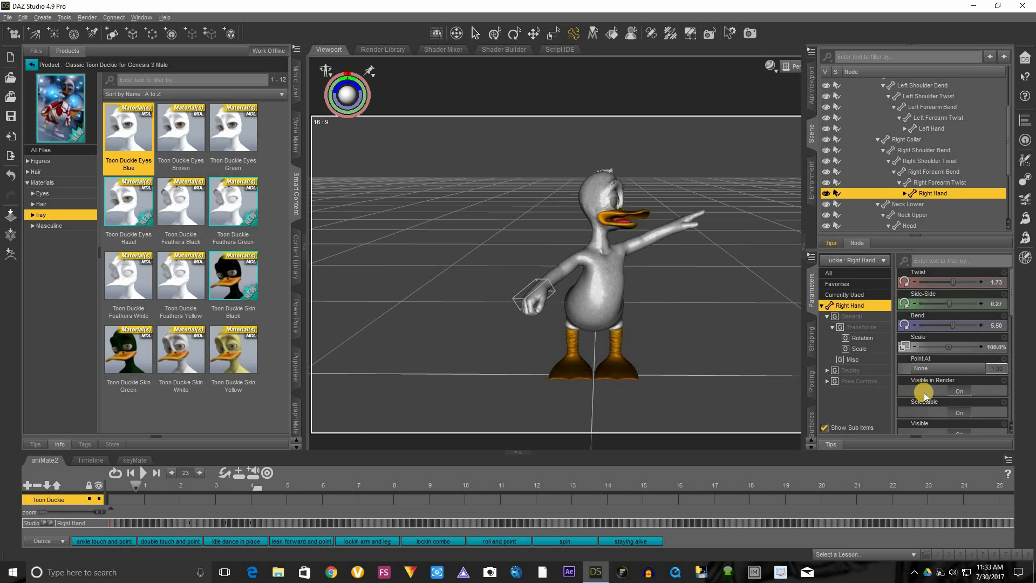
{"action": "scroll", "coordinate": [925, 393], "scroll_direction": "down", "scroll_amount": 2}
{"action": "scroll", "coordinate": [925, 394], "scroll_direction": "down", "scroll_amount": 3}
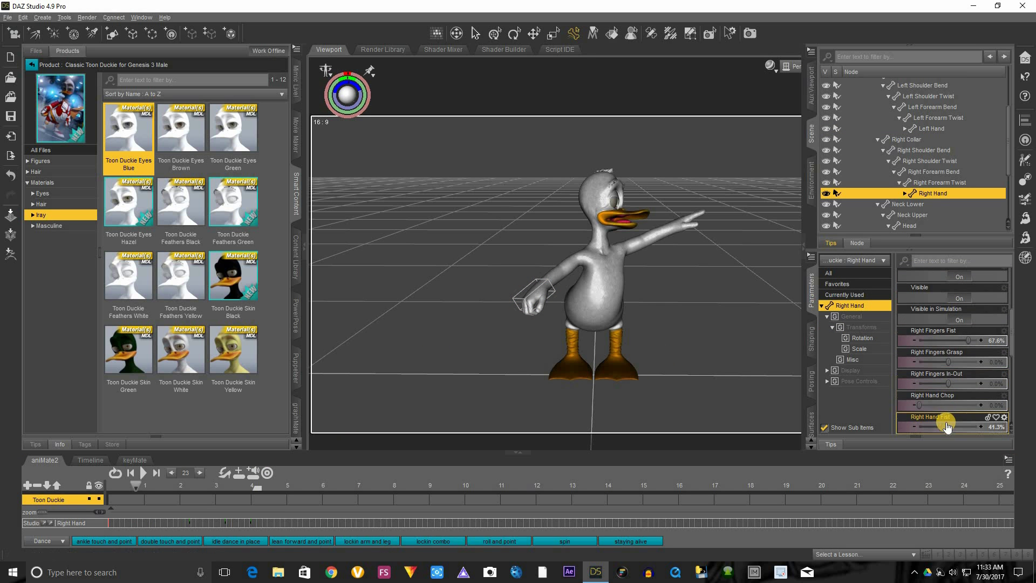
{"action": "left_click_drag", "start_coordinate": [940, 427], "coordinate": [891, 430]}
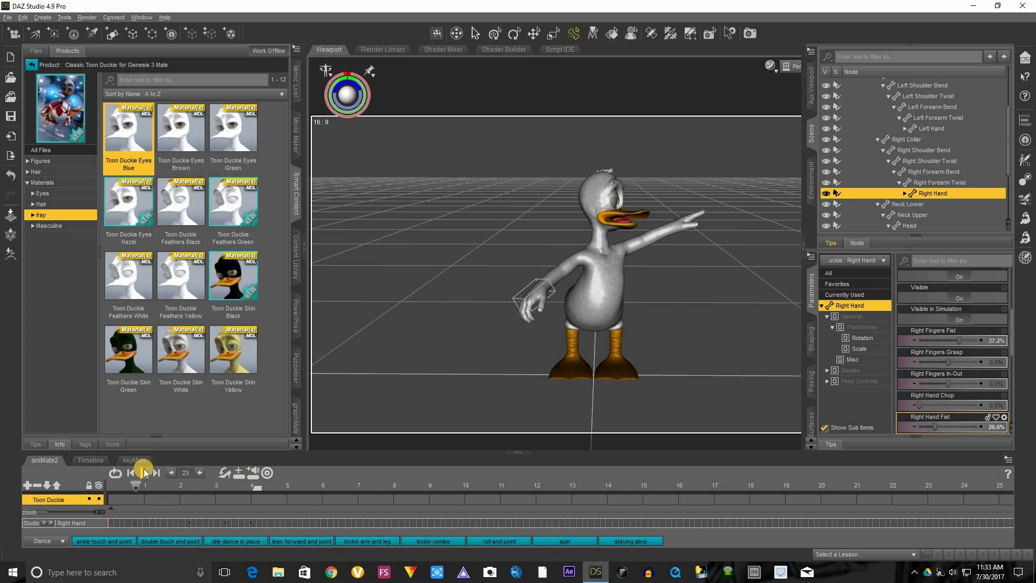
At the T-pose frame, partly curl the left hand with Left Hand Fist 34.6%
{"action": "left_click", "coordinate": [144, 473]}
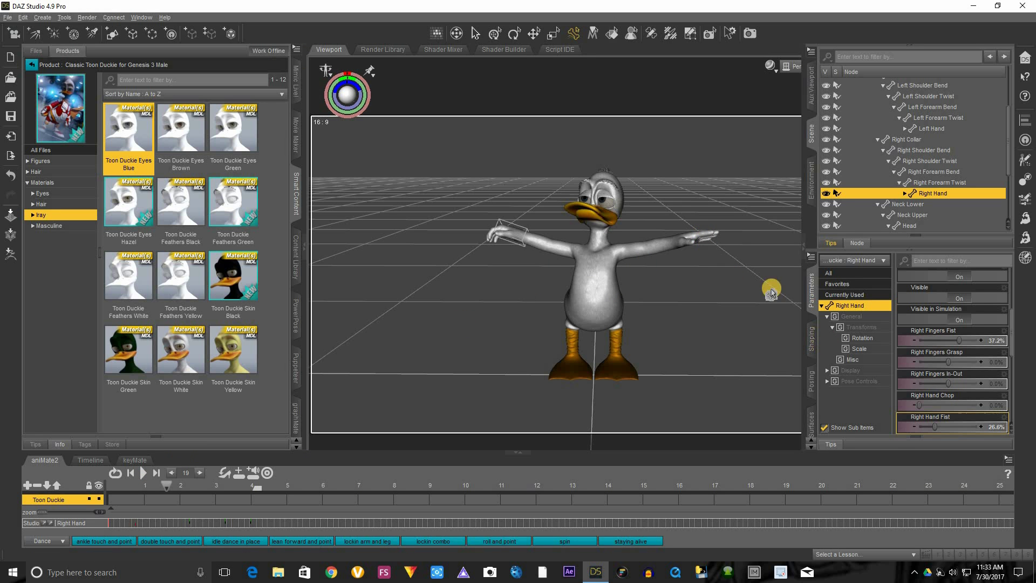
{"action": "left_click", "coordinate": [693, 243]}
{"action": "left_click", "coordinate": [853, 327]}
{"action": "left_click", "coordinate": [849, 305]}
{"action": "scroll", "coordinate": [968, 386], "scroll_direction": "down", "scroll_amount": 5}
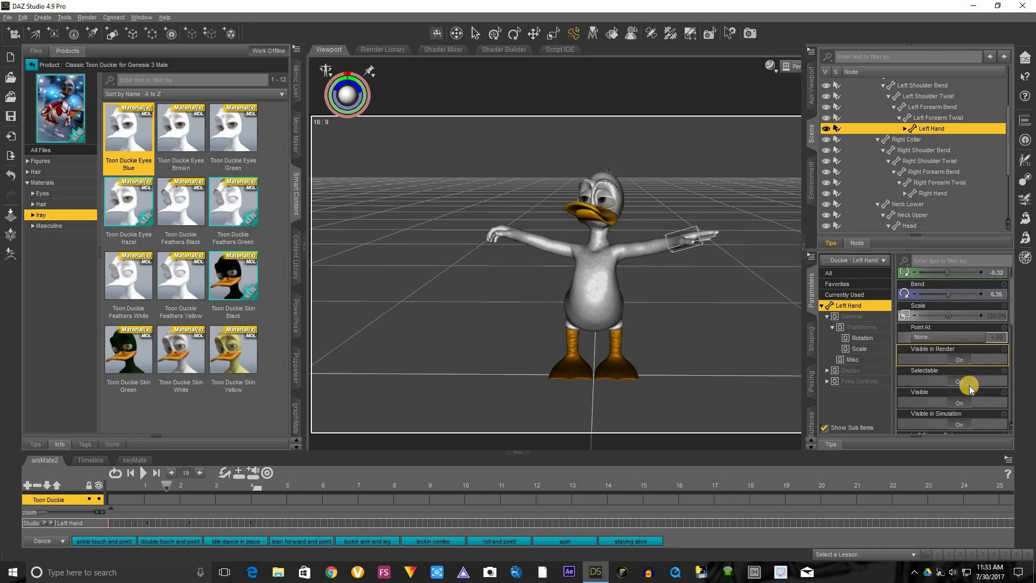
{"action": "scroll", "coordinate": [965, 385], "scroll_direction": "down", "scroll_amount": 1}
{"action": "left_click_drag", "start_coordinate": [919, 368], "coordinate": [933, 367]}
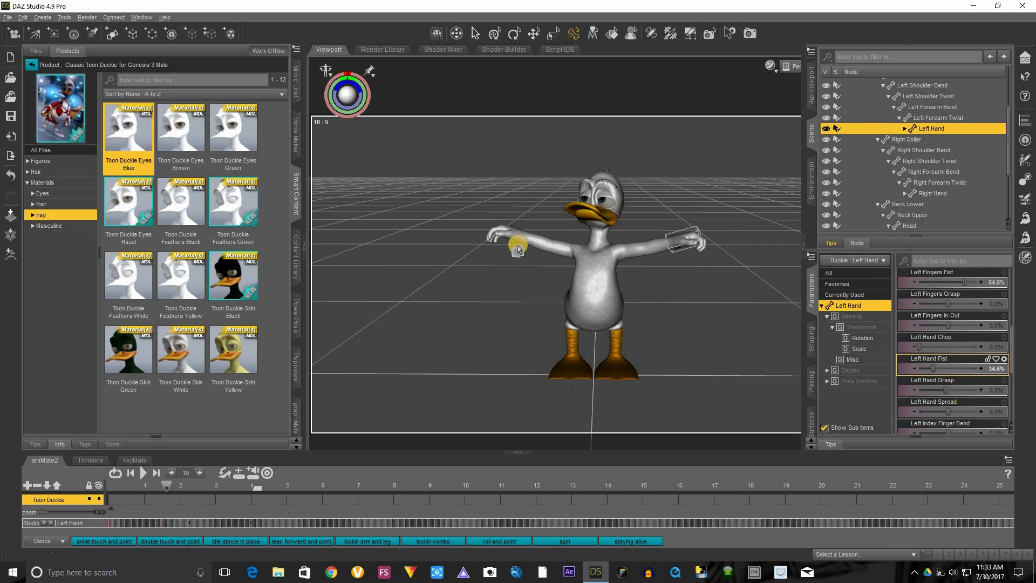
{"action": "left_click", "coordinate": [505, 233]}
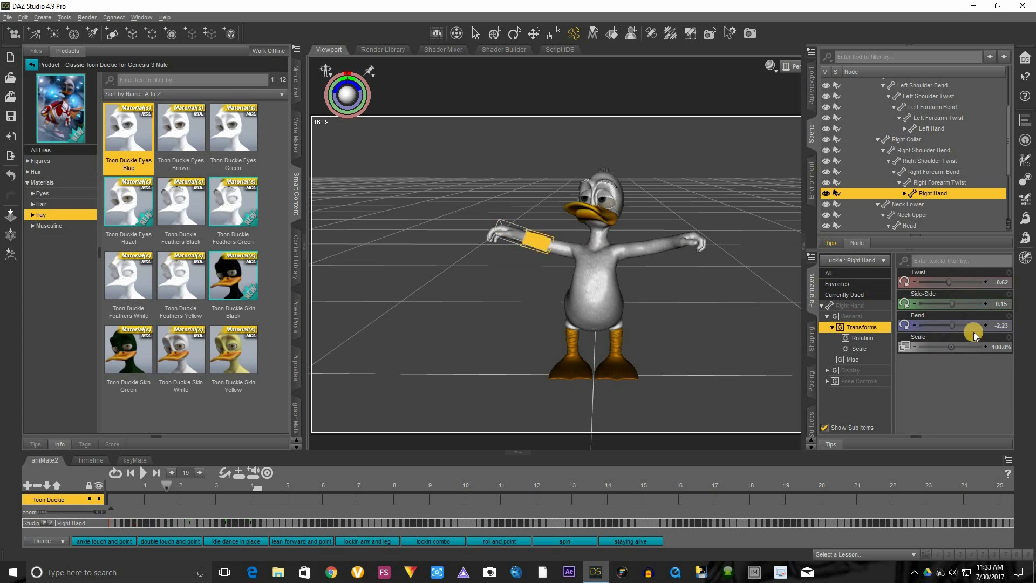
Set Right Hand Fist 4.6% and Chop 15.6%, then Fist 55% at frame 23
{"action": "left_click", "coordinate": [861, 326]}
{"action": "left_click", "coordinate": [860, 306]}
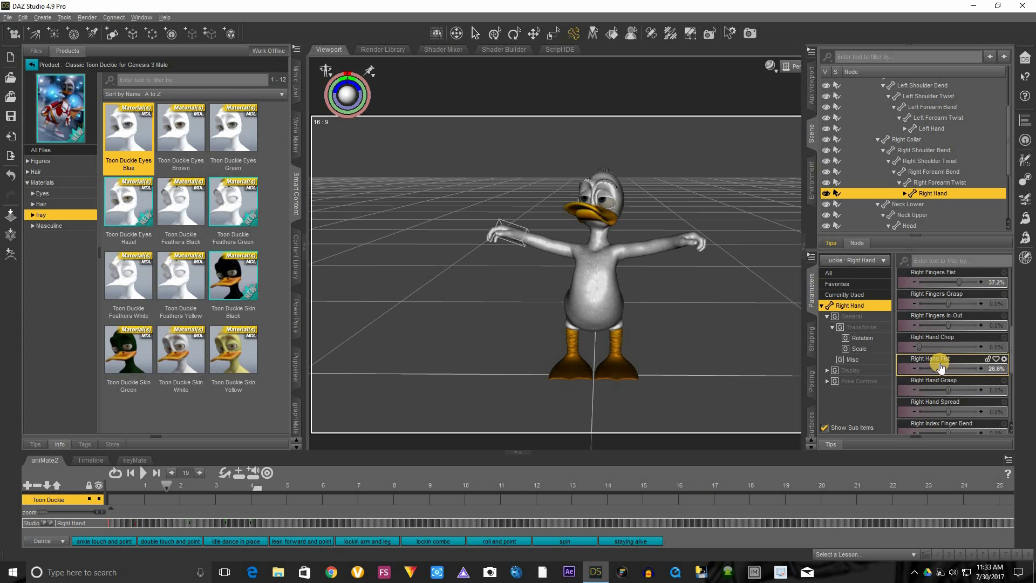
{"action": "left_click_drag", "start_coordinate": [949, 368], "coordinate": [922, 368]}
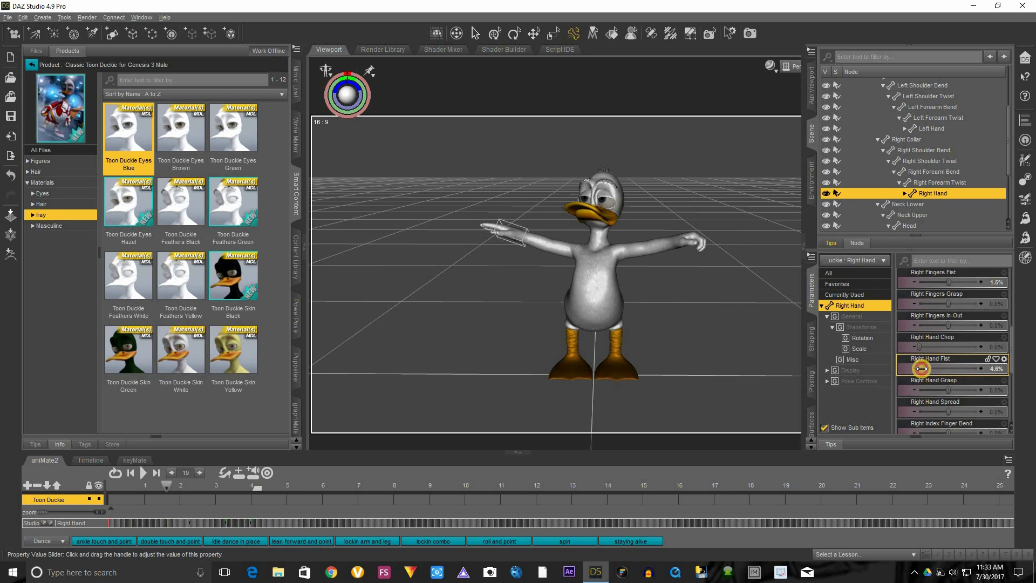
{"action": "left_click_drag", "start_coordinate": [919, 347], "coordinate": [938, 352]}
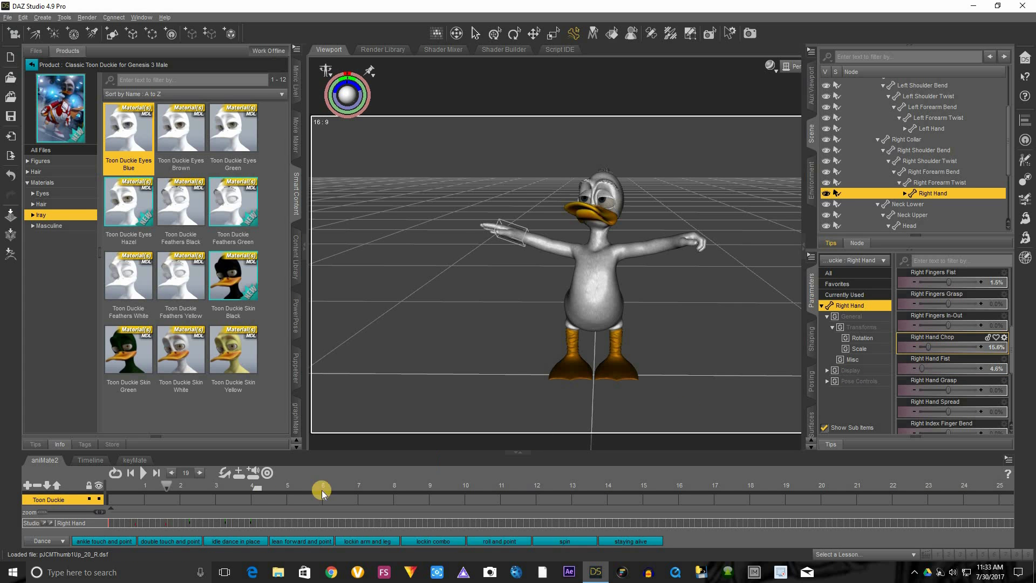
{"action": "left_click_drag", "start_coordinate": [155, 488], "coordinate": [242, 489]}
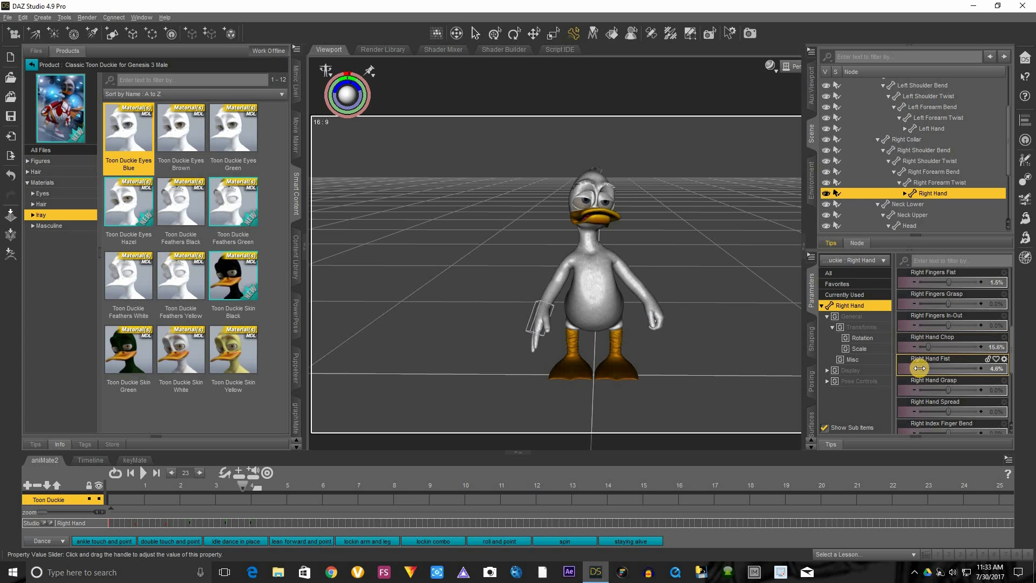
{"action": "left_click_drag", "start_coordinate": [928, 368], "coordinate": [950, 368]}
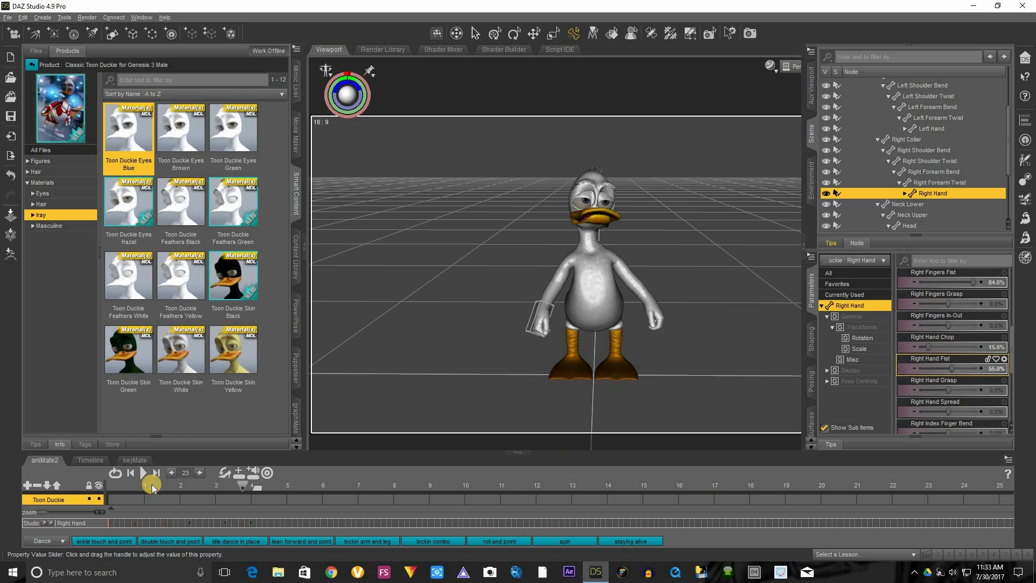
Play the animation in aniMate2 to check the keyed hand motion
{"action": "left_click", "coordinate": [141, 473]}
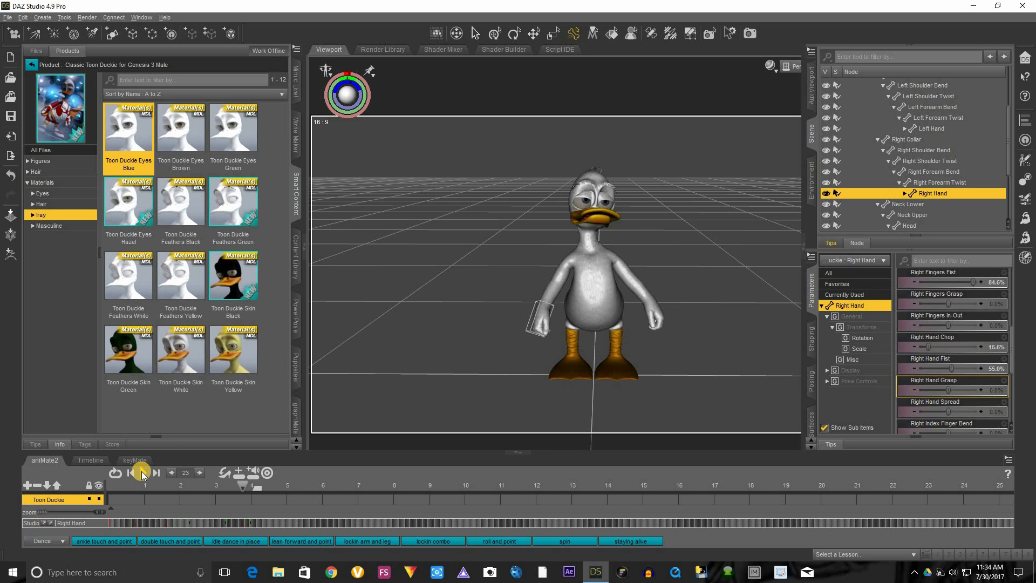